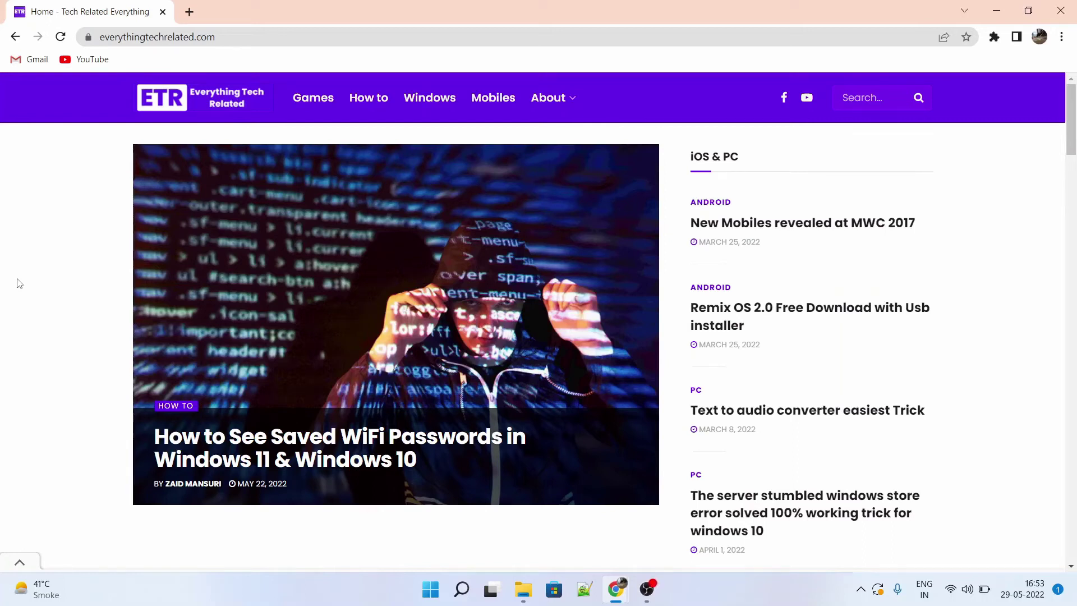
# Step: Open the Windows Subsystem for Android and Android-apps-on-Windows-11 articles in background tabs
pyautogui.scroll(-5, 18, 283)
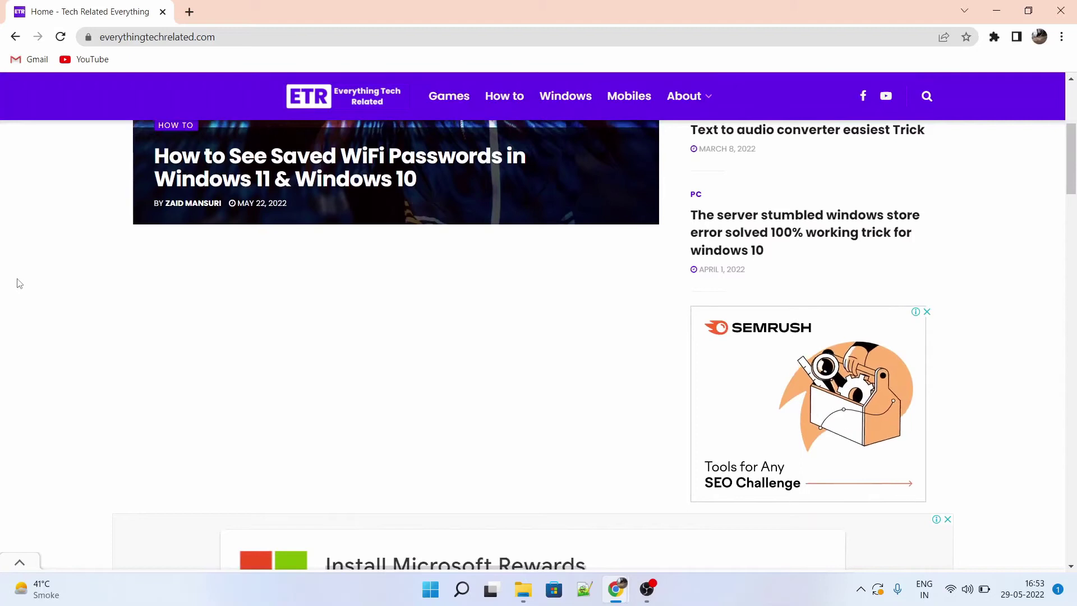
pyautogui.scroll(-10, 18, 283)
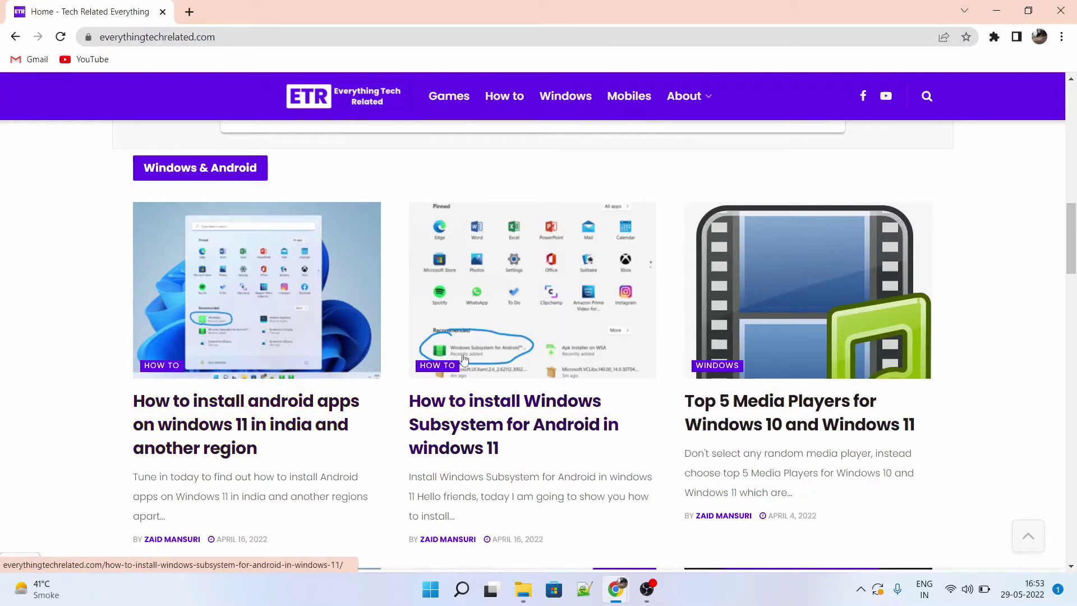
pyautogui.middleClick(514, 410)
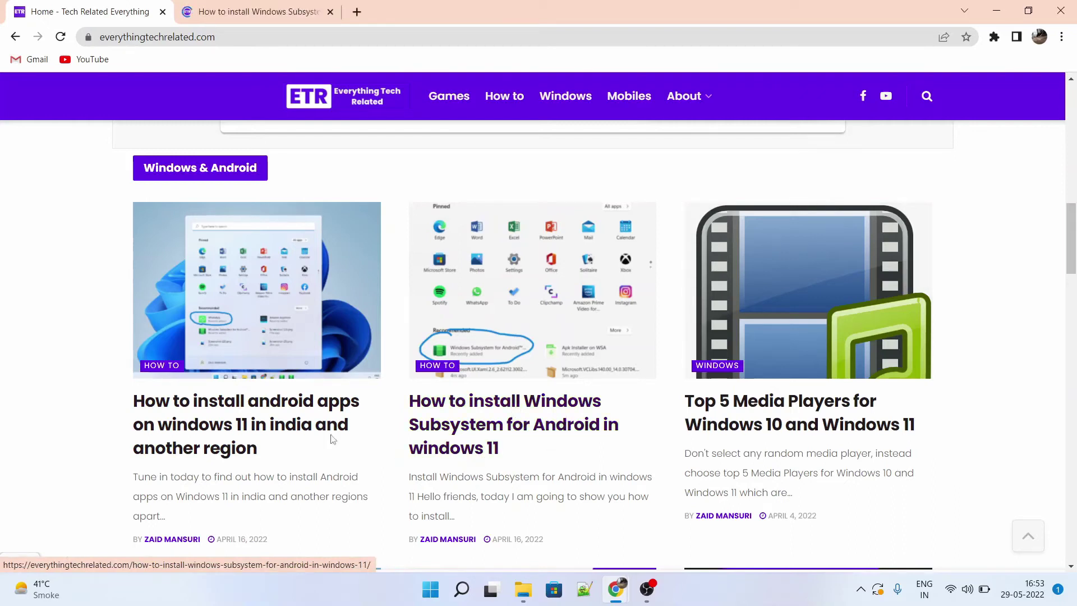
pyautogui.middleClick(271, 403)
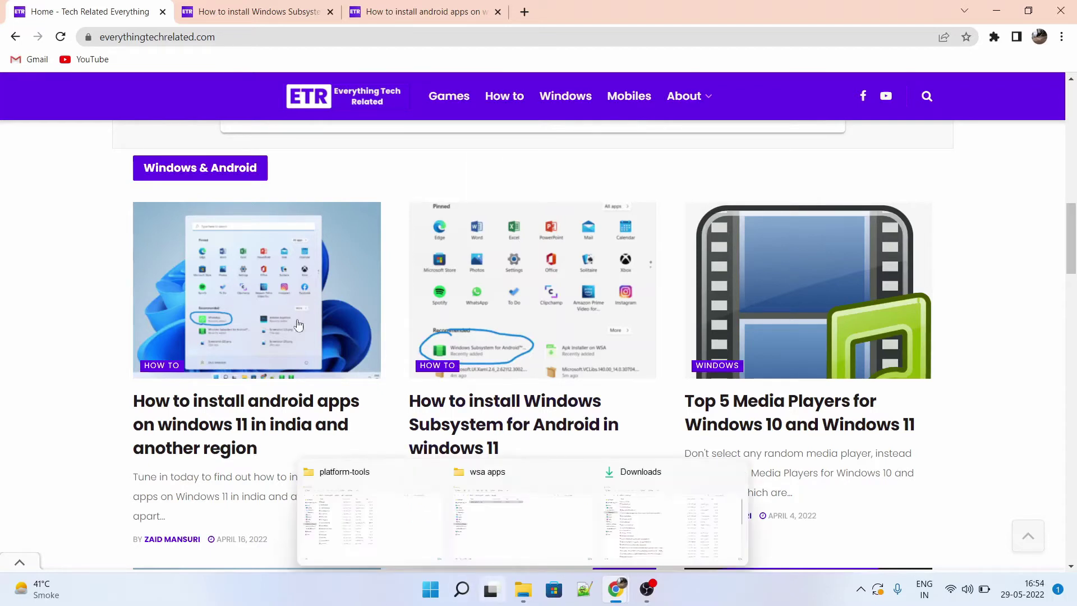
# Step: Launch Windows Subsystem for Android Settings by searching 'subsys' in Start, and maximize it
pyautogui.click(433, 599)
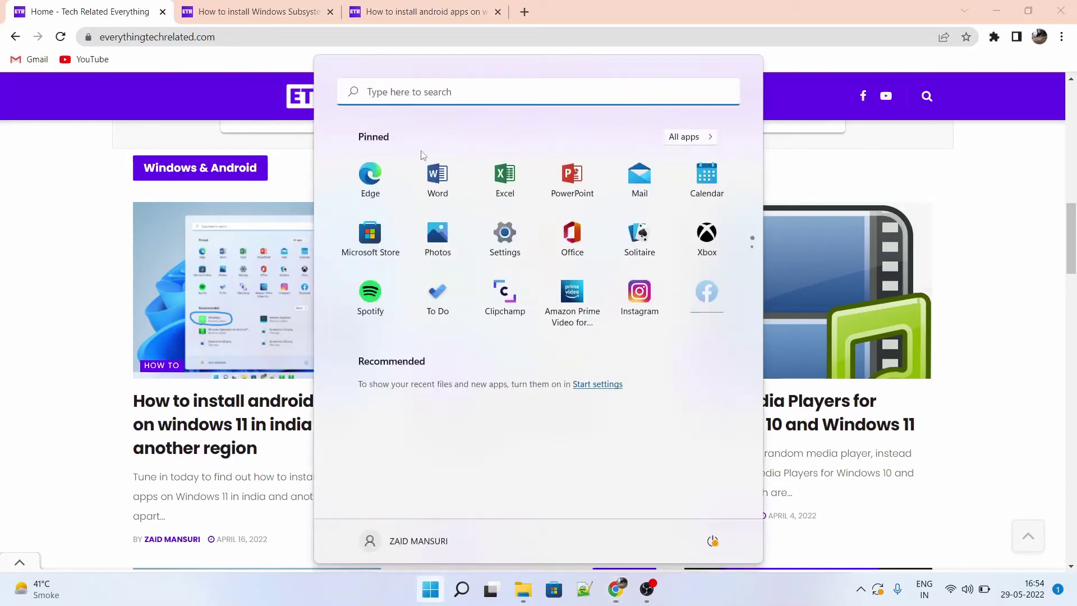
pyautogui.click(430, 101)
pyautogui.write('subsys')
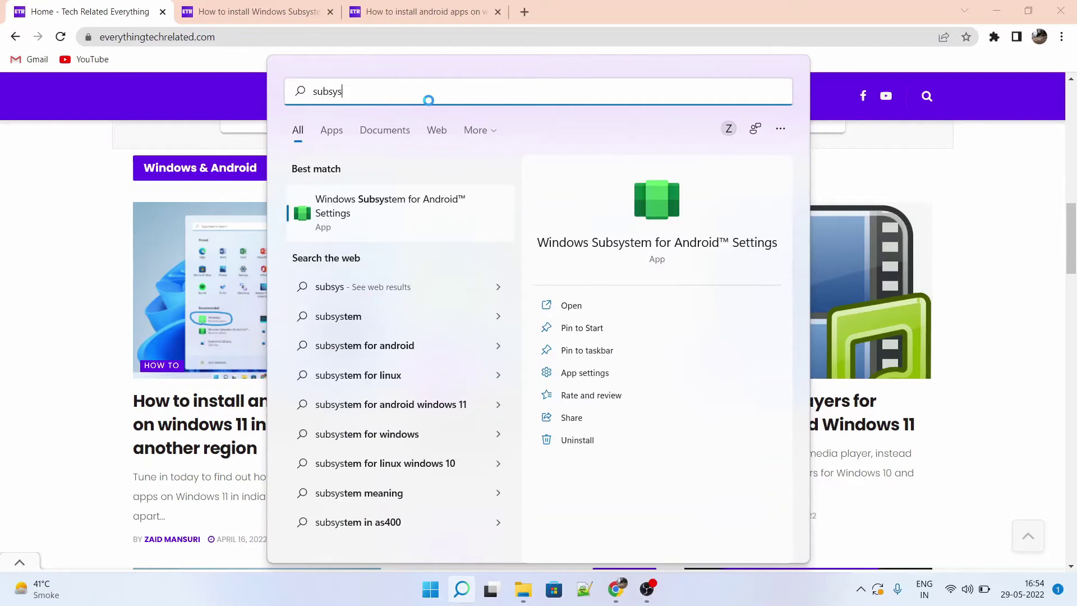
pyautogui.click(422, 228)
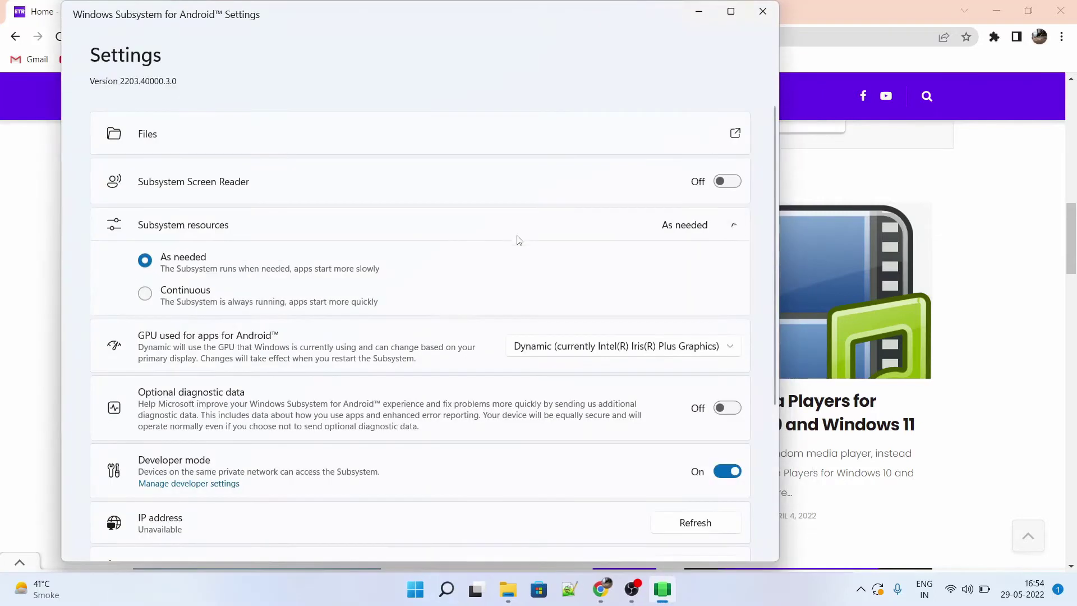
pyautogui.click(730, 12)
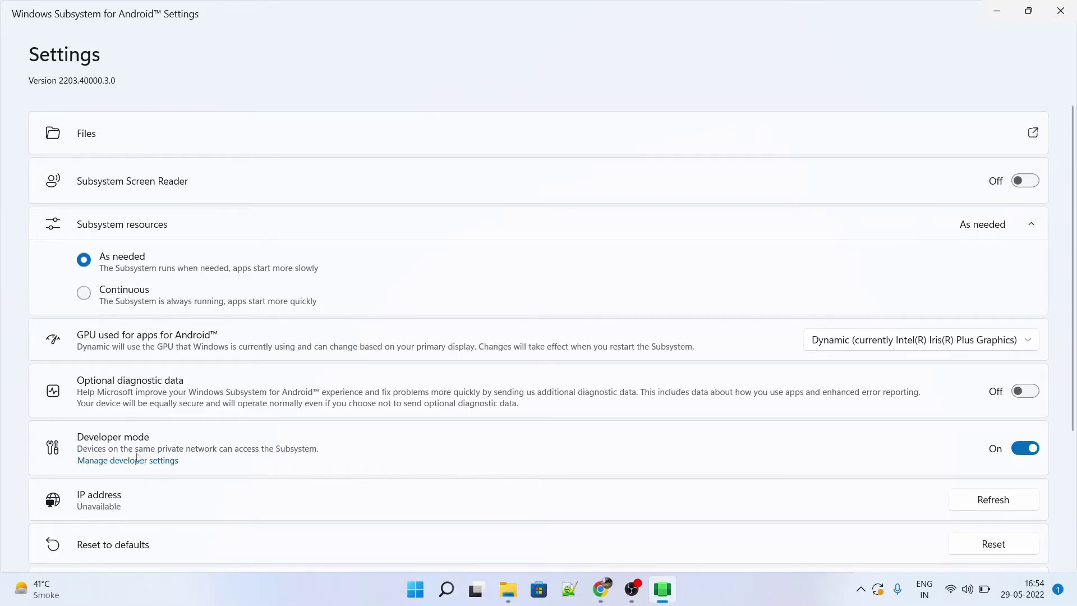
# Step: Check the developer settings, then refresh the IP address to show 127.0.0.1:58526
pyautogui.click(175, 460)
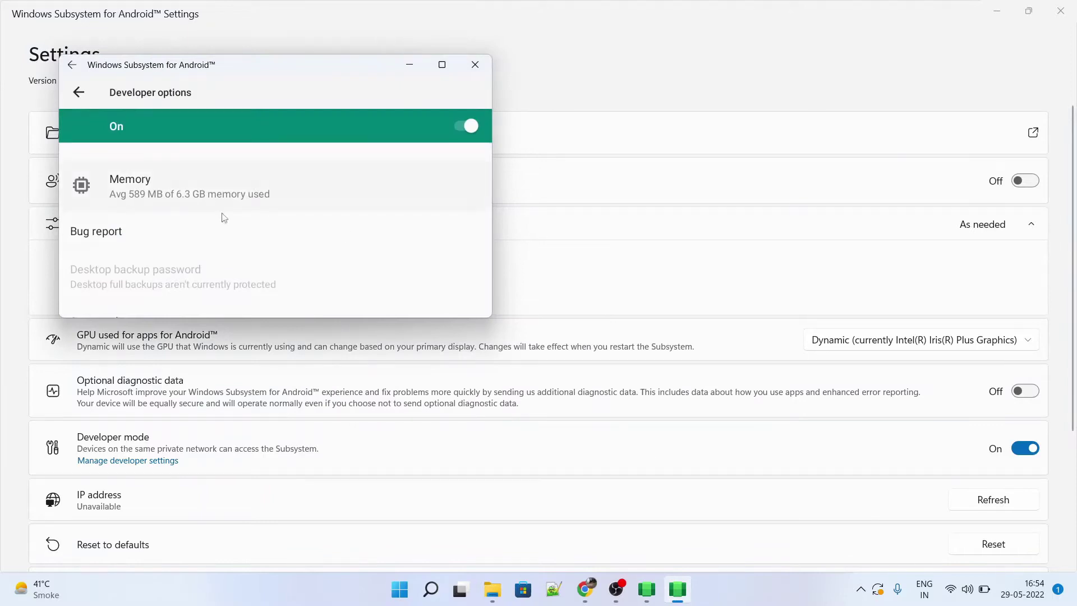
pyautogui.click(848, 488)
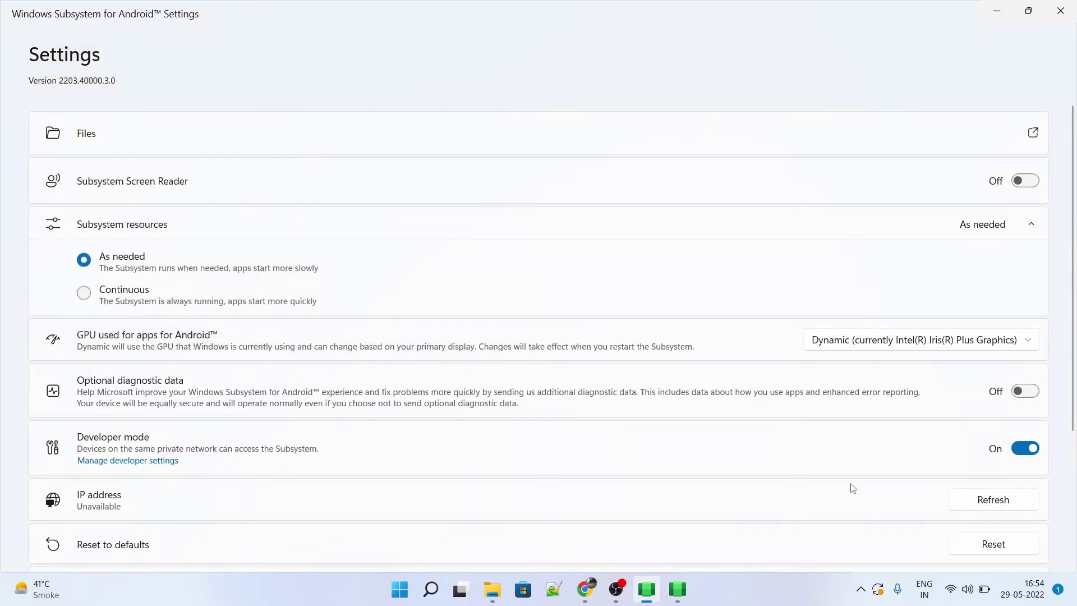
pyautogui.click(983, 504)
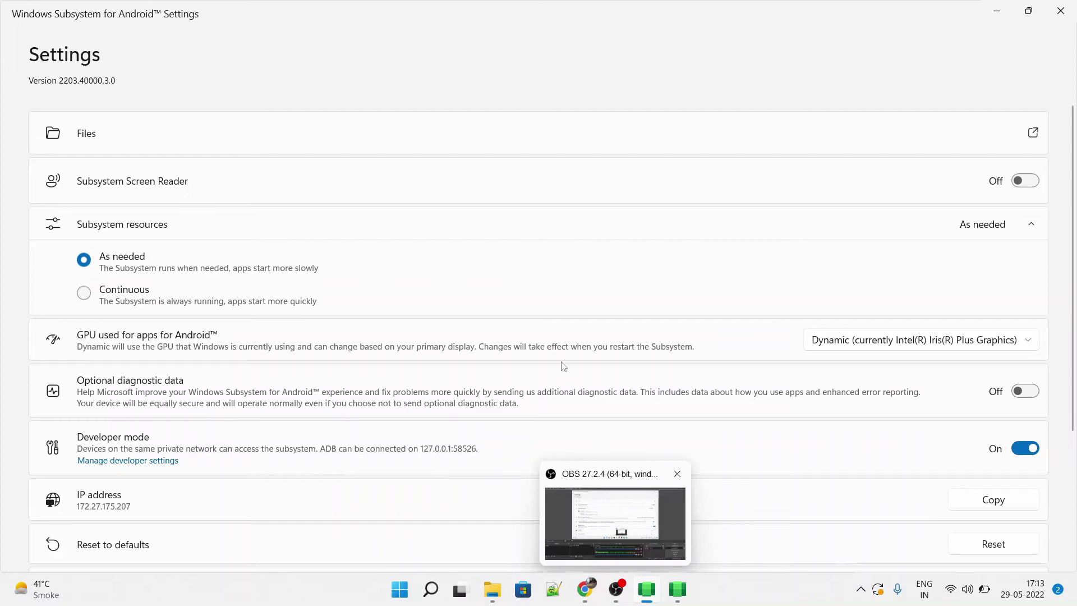
# Step: View the adb platform-tools folder on drive D, then return to Chrome's tech blog
pyautogui.press('super')
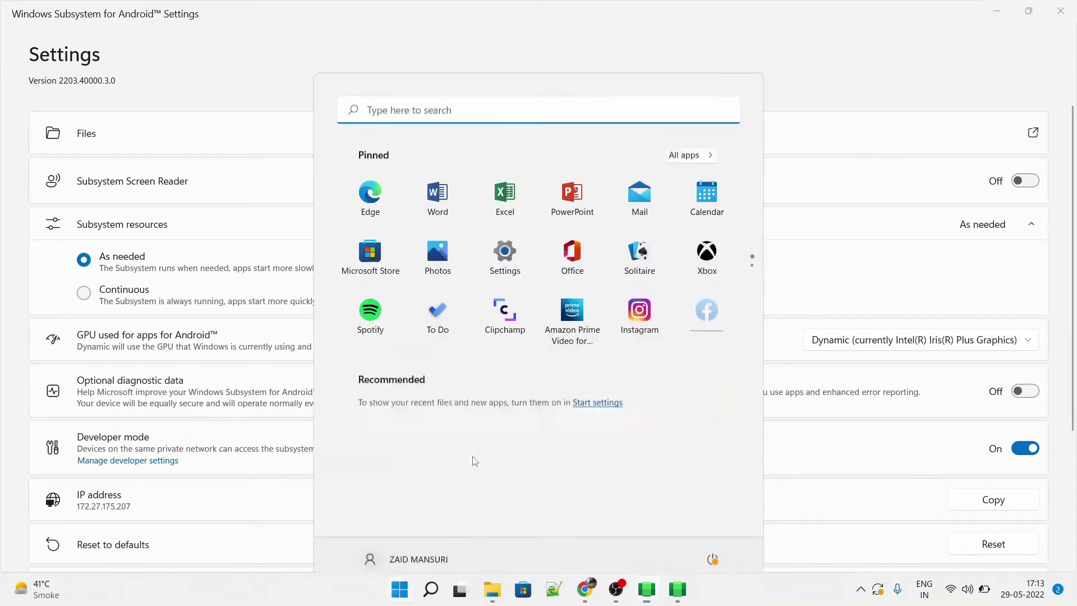
pyautogui.press('super')
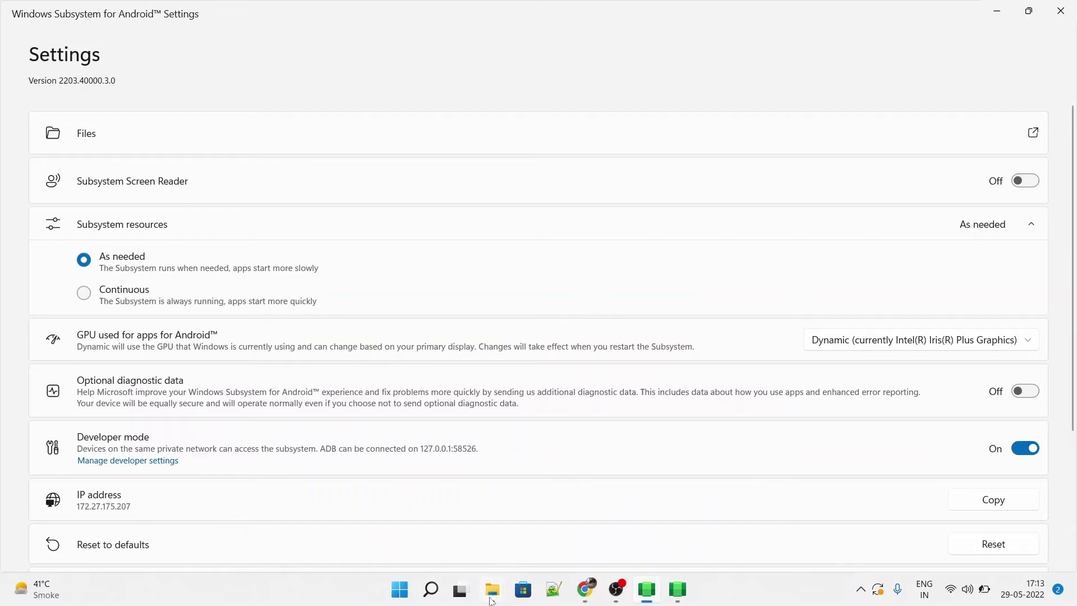
pyautogui.moveTo(492, 587)
pyautogui.click(345, 512)
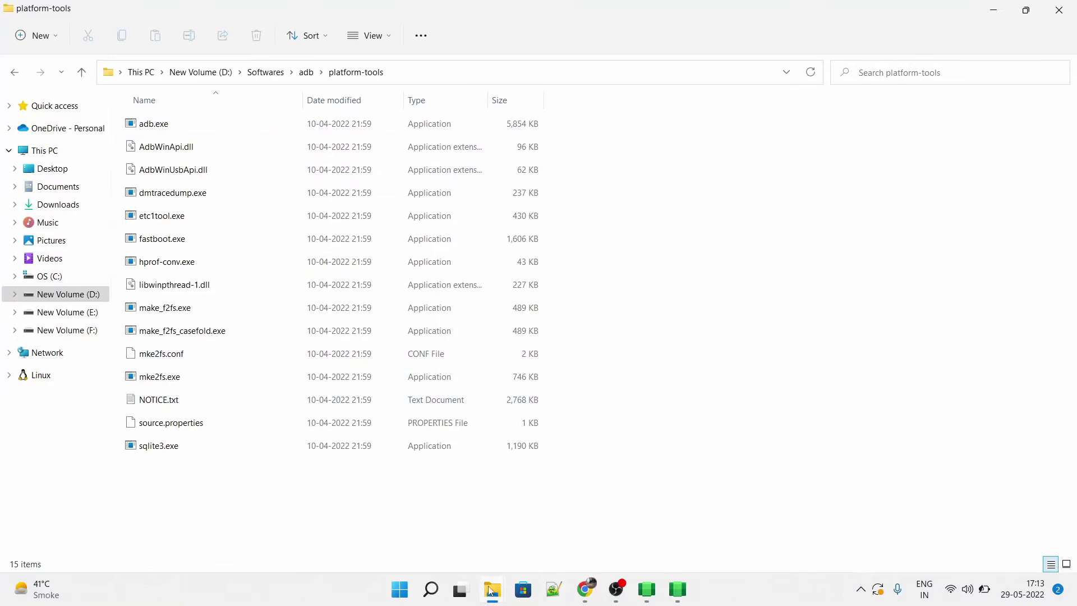
pyautogui.click(585, 588)
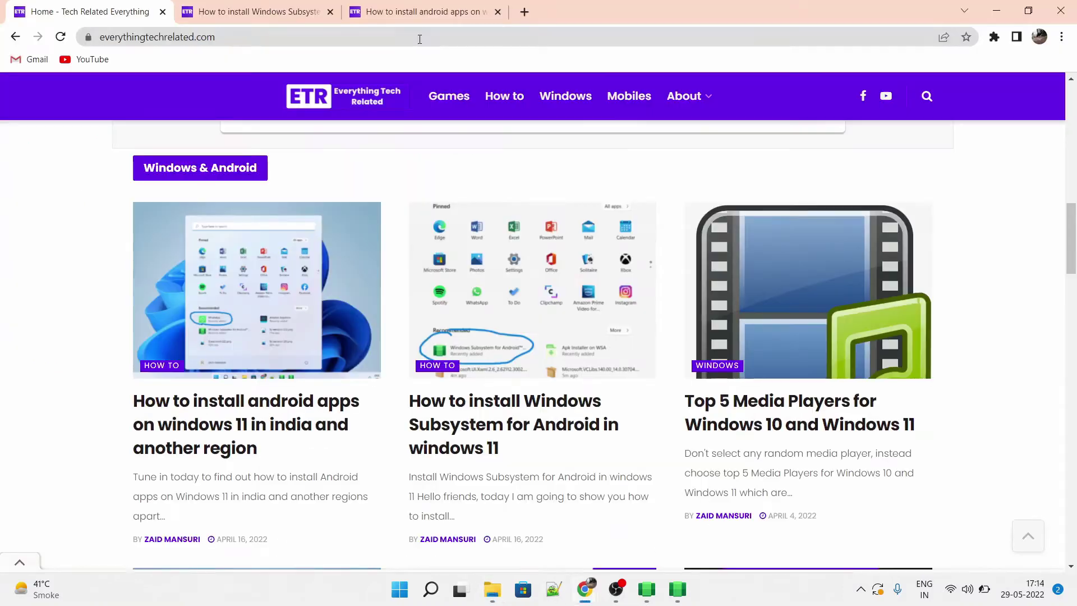
# Step: In the Android apps article, scroll down and search the page for the Aurora Store link
pyautogui.click(441, 11)
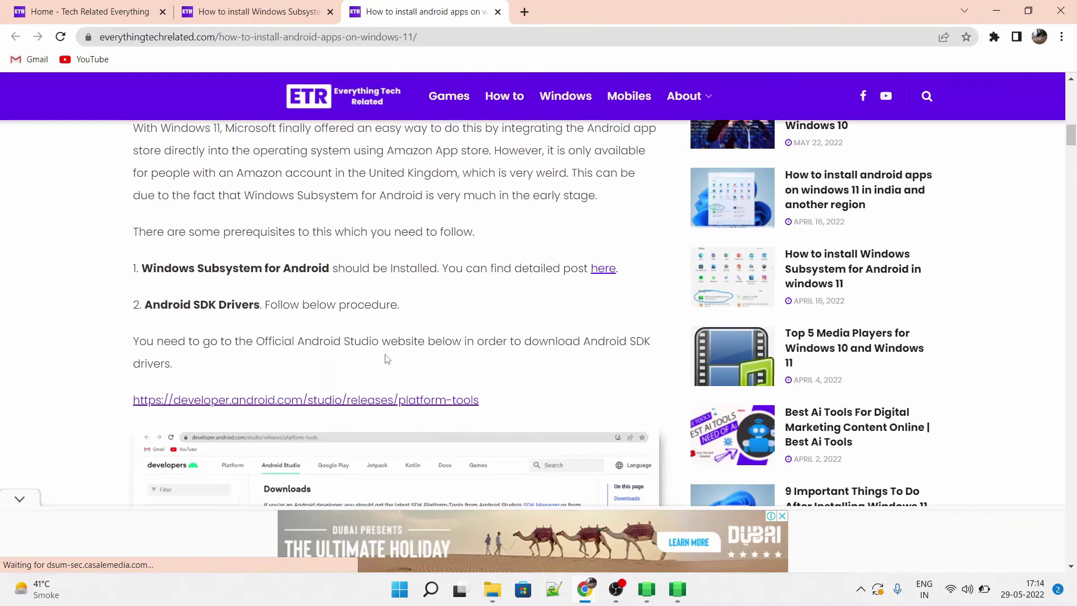
pyautogui.scroll(-10, 387, 359)
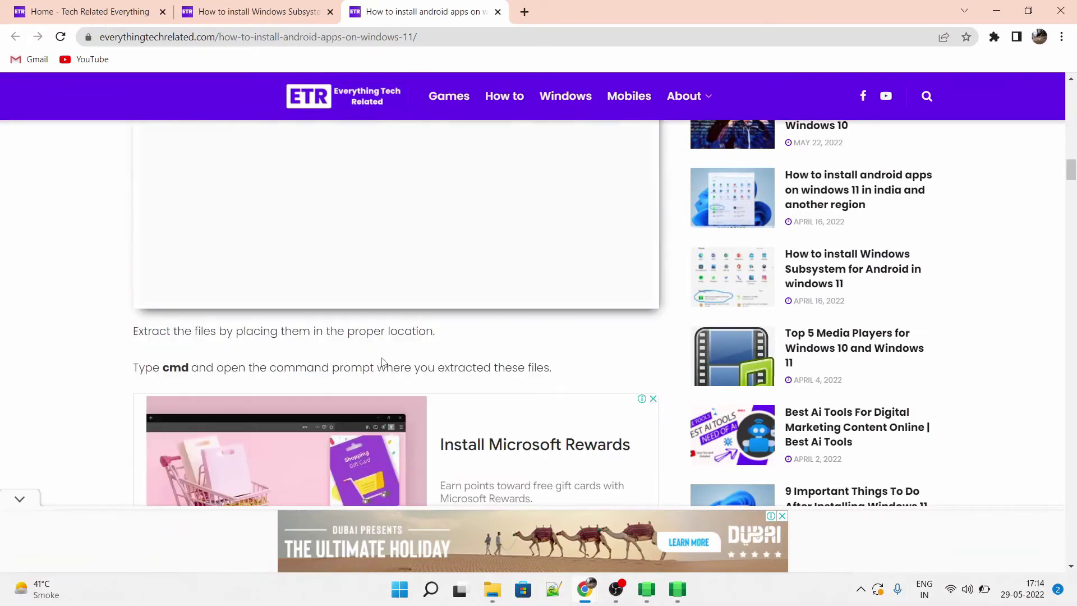
pyautogui.scroll(-12, 382, 361)
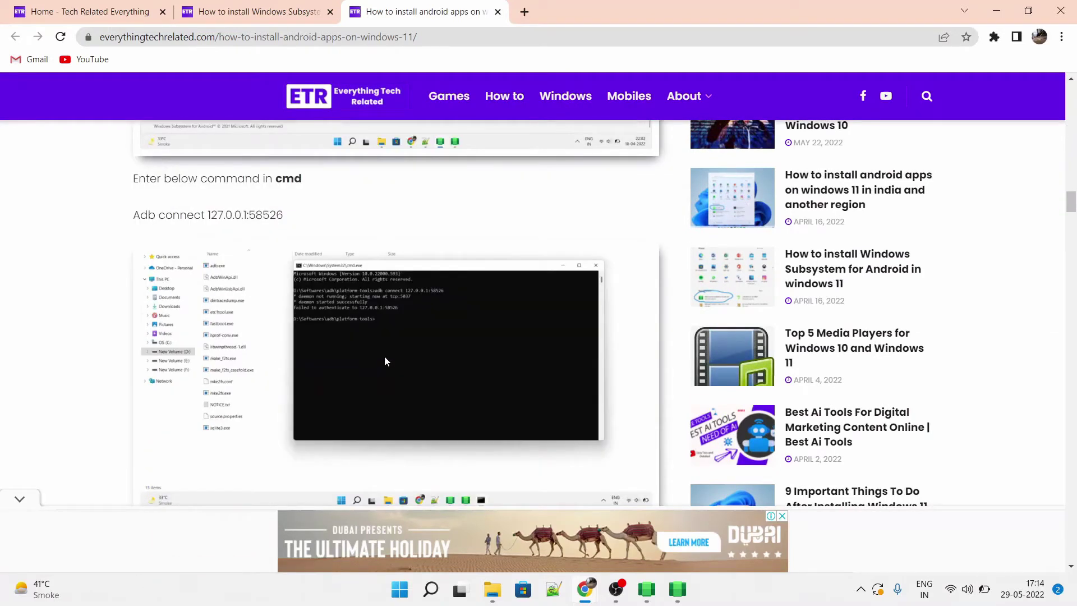
pyautogui.scroll(-15, 384, 360)
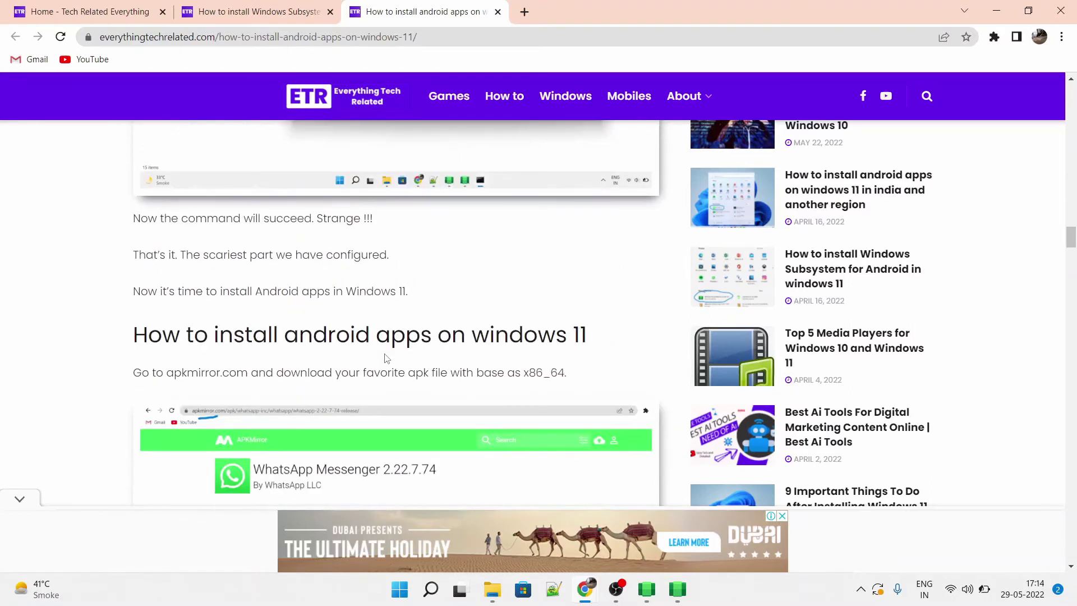
pyautogui.scroll(-10, 387, 359)
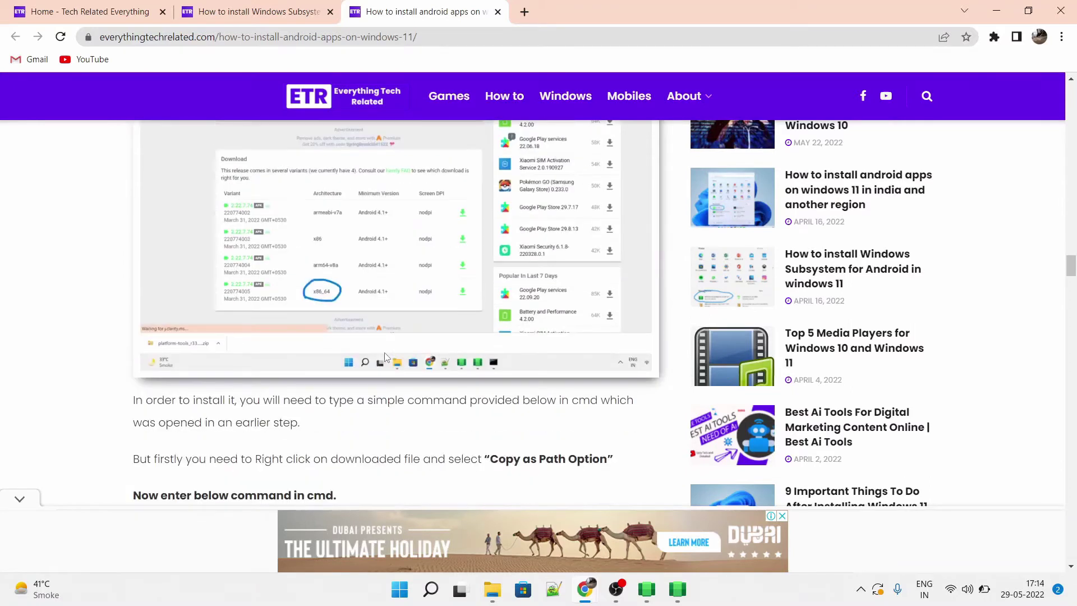
pyautogui.scroll(-10, 385, 357)
pyautogui.hotkey('ctrl', 'f')
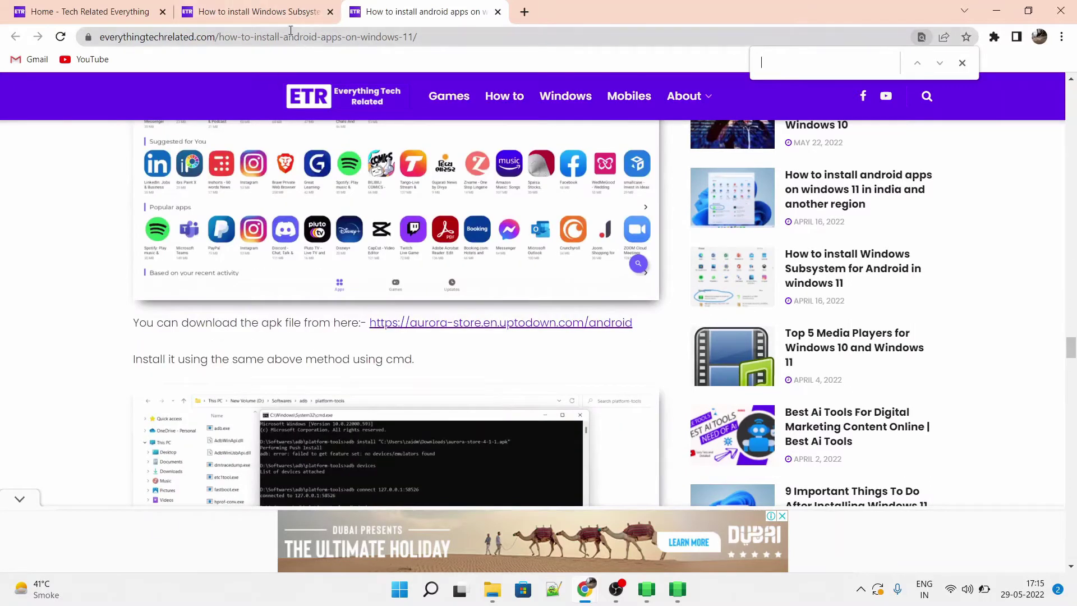
# Step: Open the Uptodown Aurora Store latest-version page, then view aurora-store-4-1-1.apk in wsa apps
pyautogui.middleClick(481, 328)
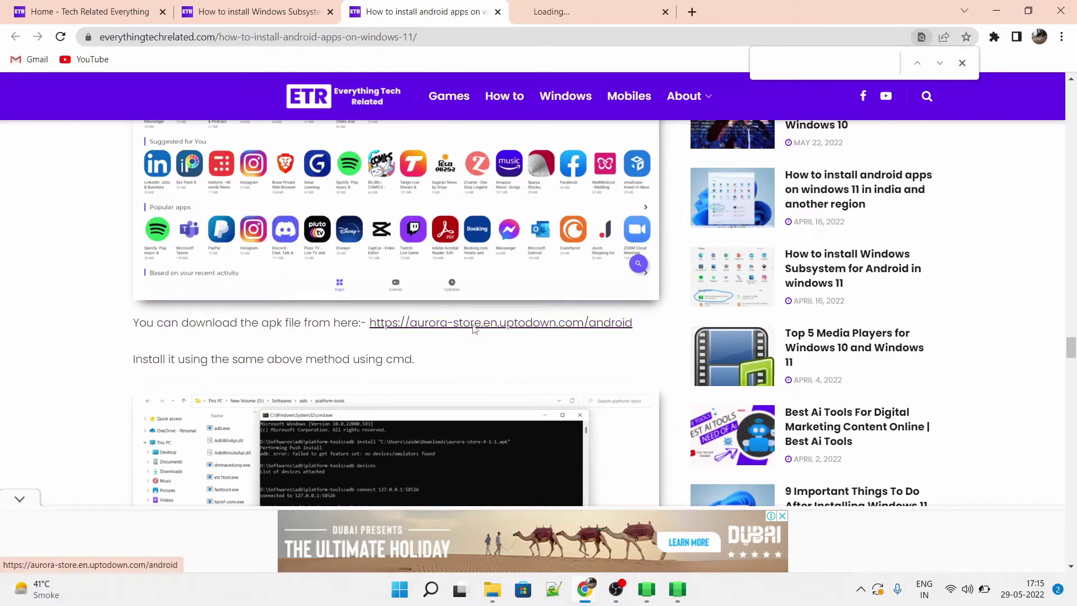
pyautogui.click(571, 12)
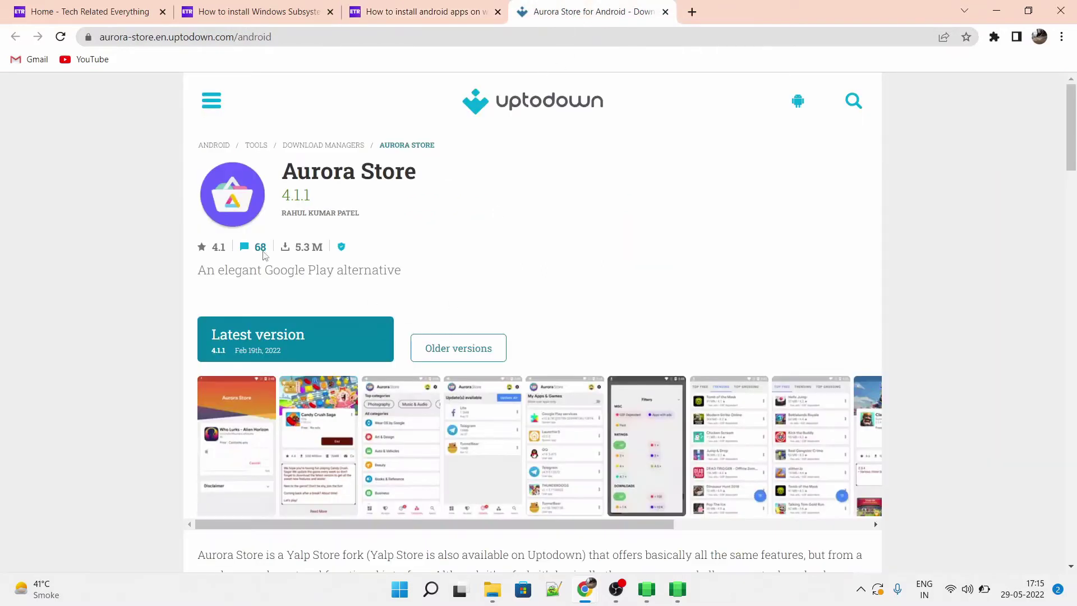
pyautogui.click(298, 331)
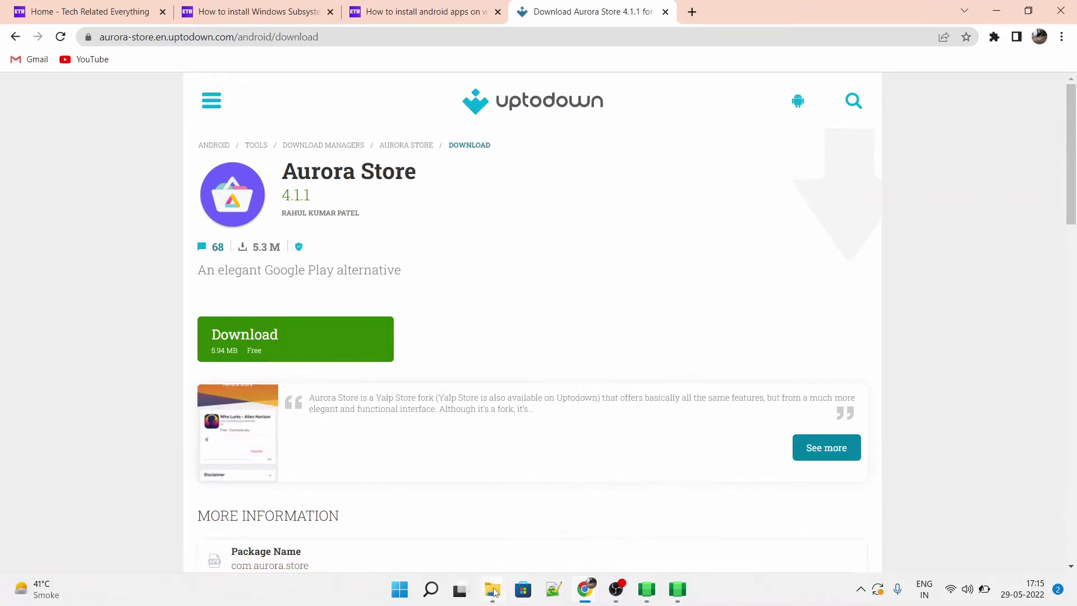
pyautogui.moveTo(492, 588)
pyautogui.click(496, 532)
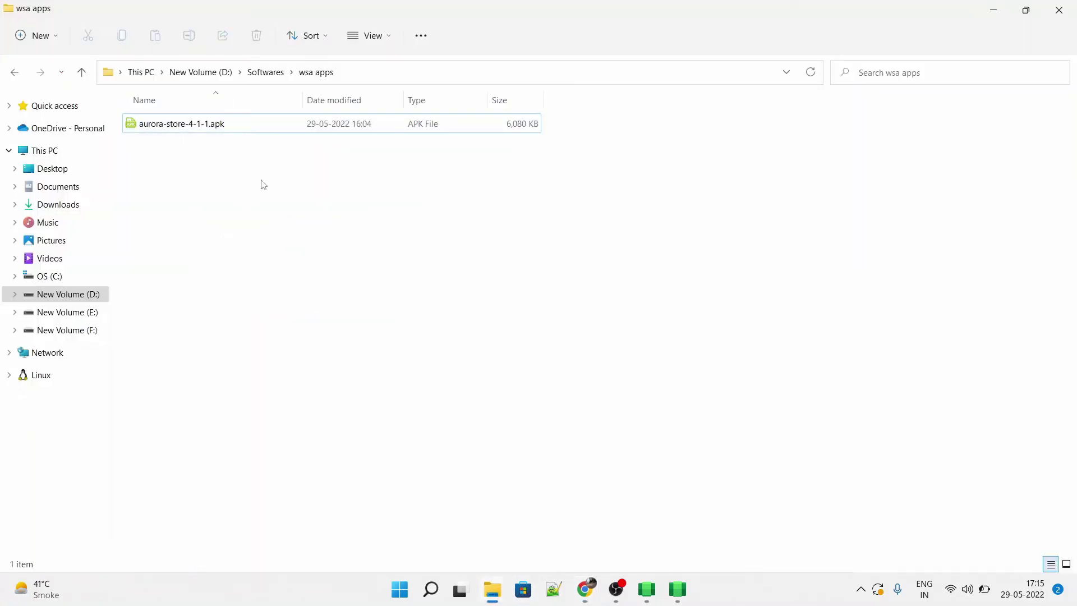
# Step: Copy aurora-store-4-1-1.apk's path, then open a terminal in the platform-tools folder
pyautogui.rightClick(210, 130)
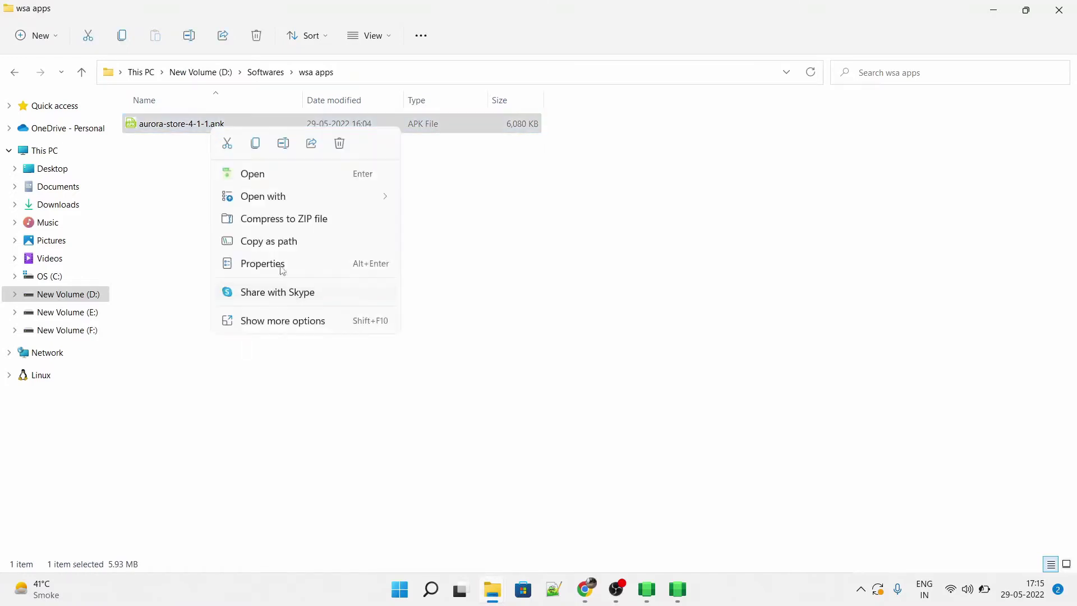
pyautogui.click(294, 247)
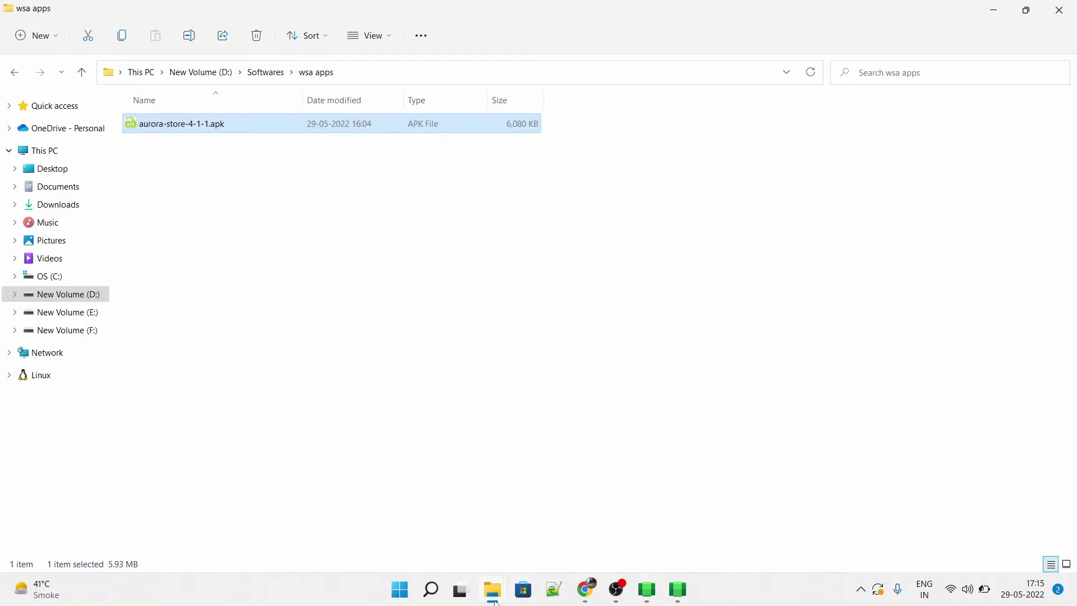
pyautogui.moveTo(494, 600)
pyautogui.click(314, 520)
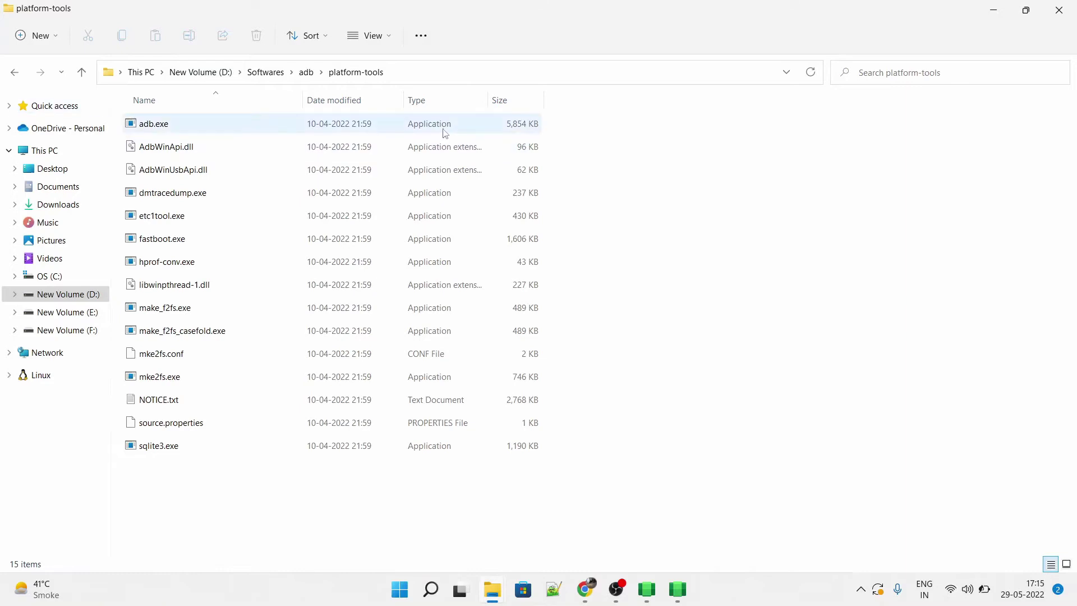
pyautogui.rightClick(622, 175)
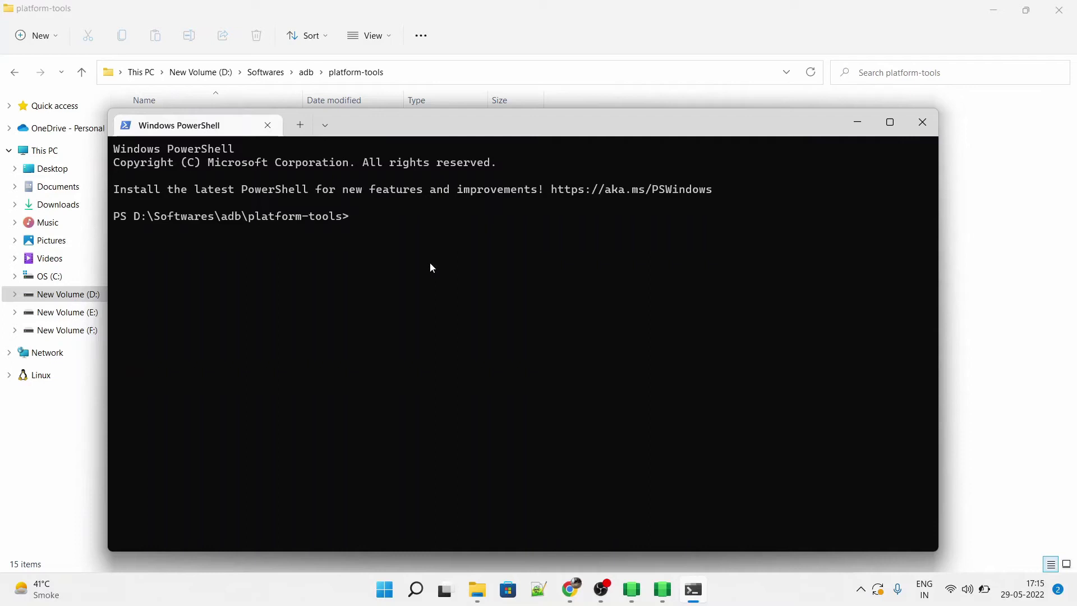
# Step: Switch to the Android apps article and scroll to the Adb devices command
pyautogui.moveTo(570, 591)
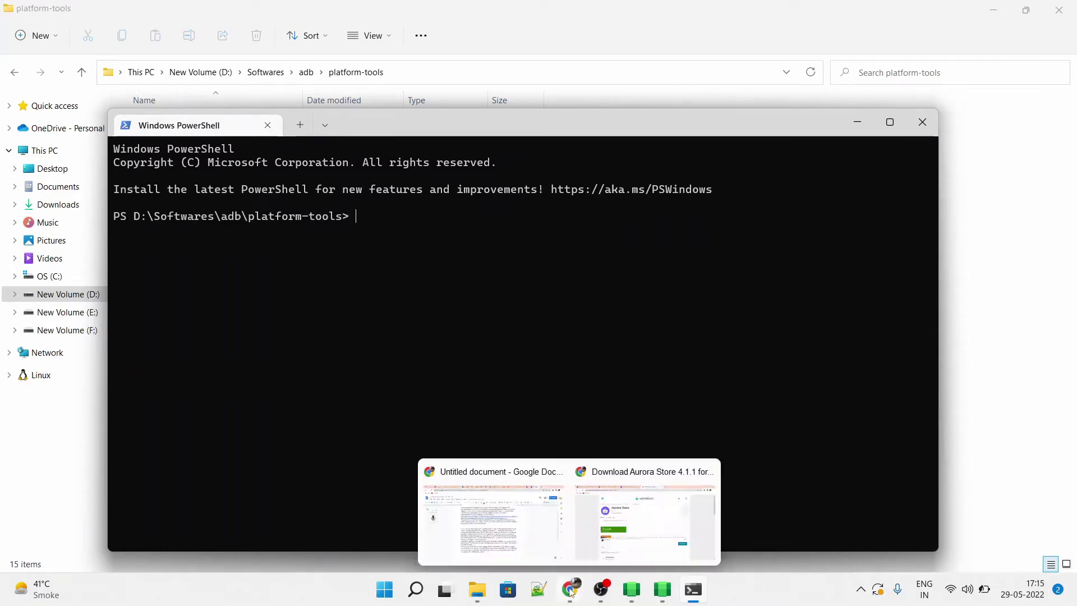
pyautogui.click(605, 541)
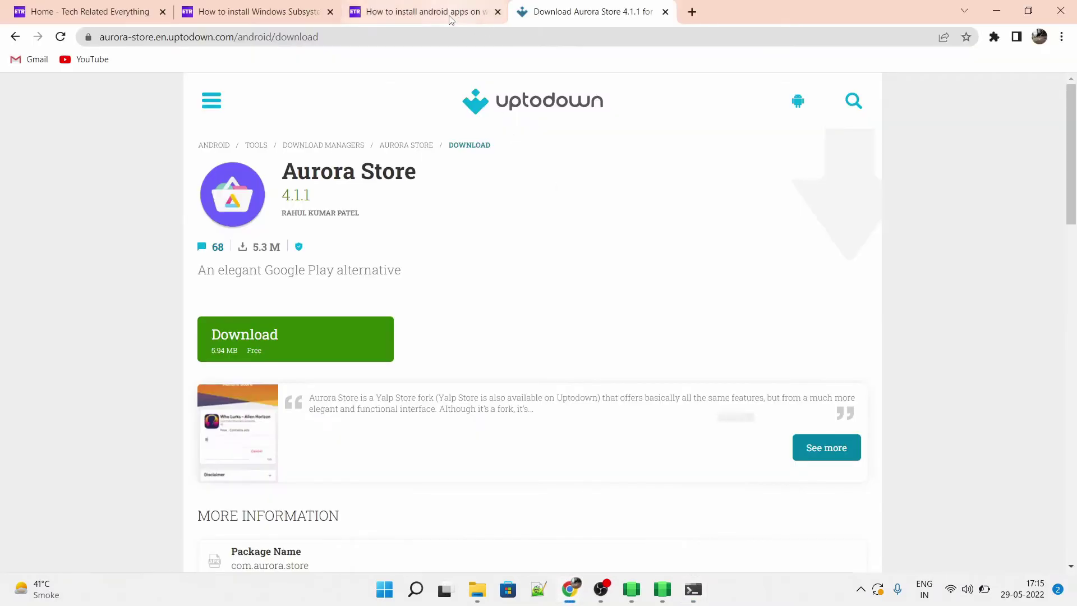
pyautogui.click(404, 22)
pyautogui.scroll(2, 352, 339)
pyautogui.scroll(-10, 352, 339)
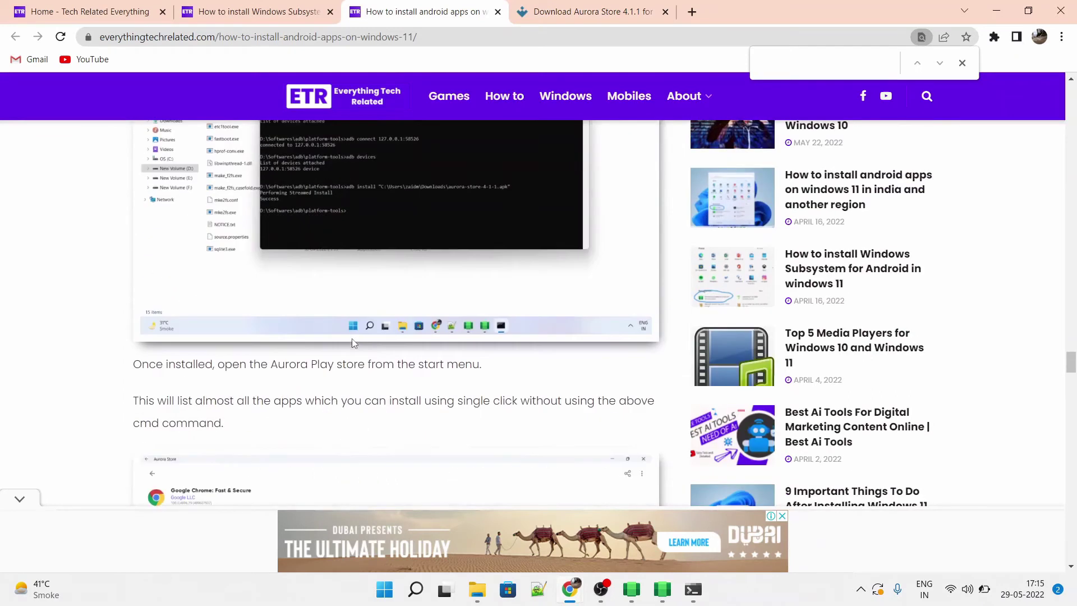
pyautogui.scroll(7, 354, 343)
pyautogui.scroll(15, 354, 342)
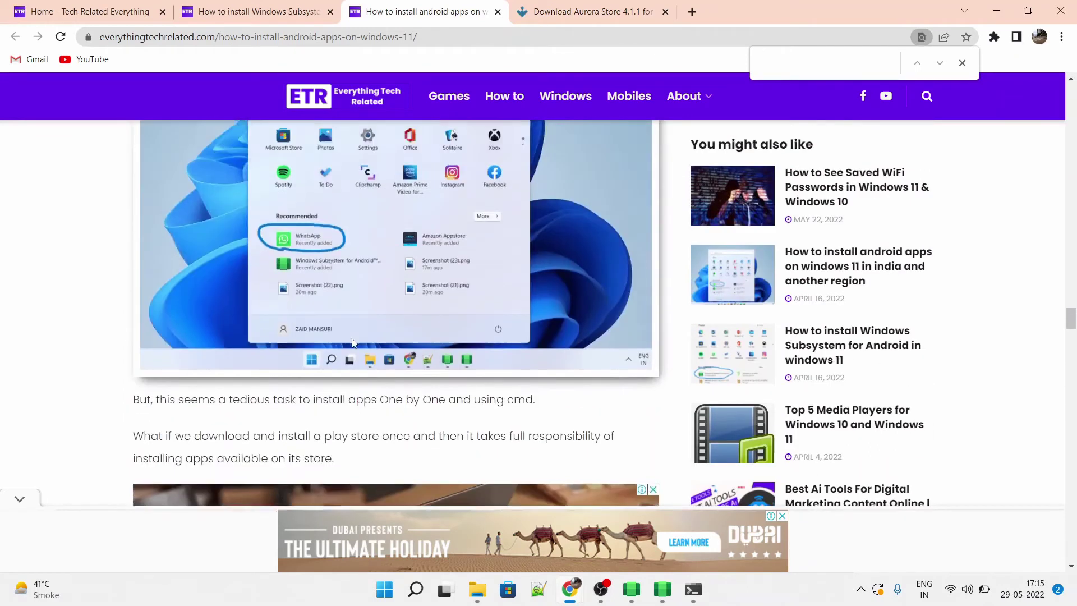
pyautogui.scroll(10, 352, 342)
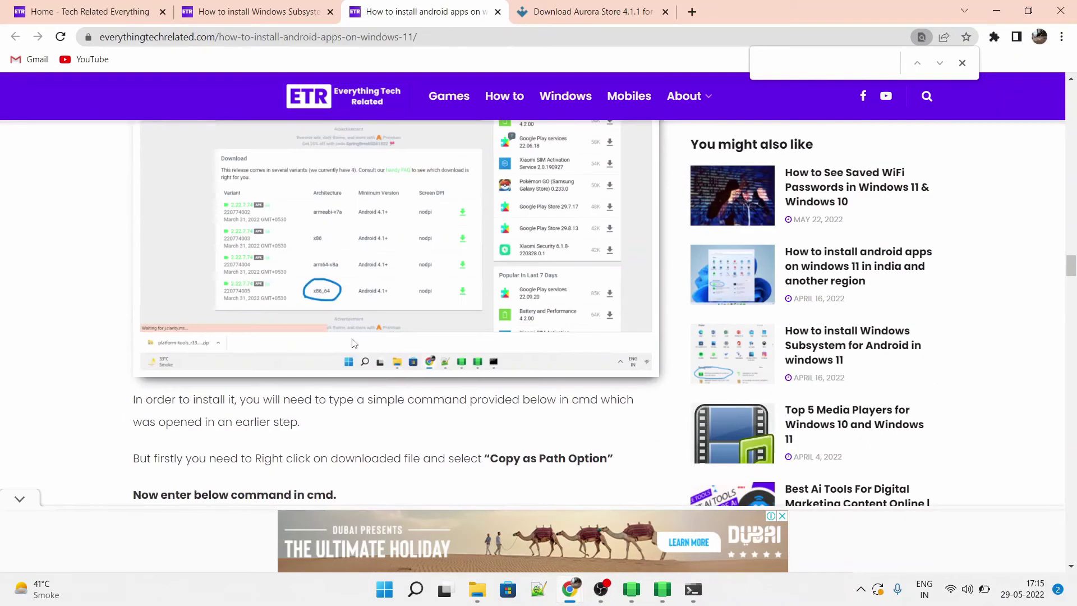
pyautogui.scroll(10, 352, 338)
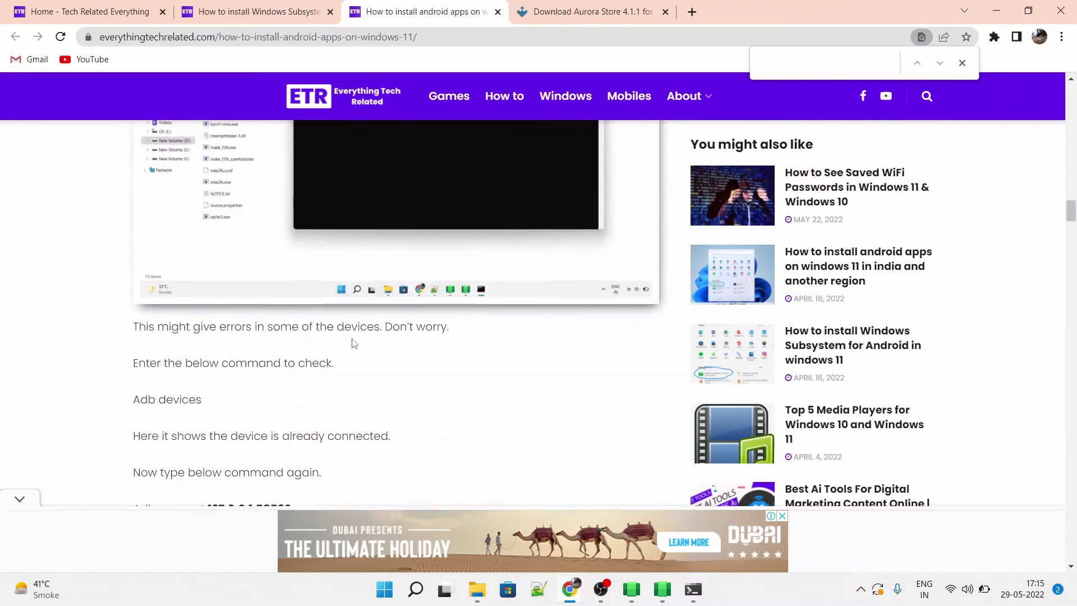
pyautogui.scroll(-3, 336, 350)
# Step: Copy 'Adb devices' into PowerShell and run it, listing 127.0.0.1:58526 as attached
pyautogui.moveTo(132, 258); pyautogui.dragTo(235, 271)
pyautogui.hotkey('ctrl', 'c')
pyautogui.hotkey('alt', 'Tab')
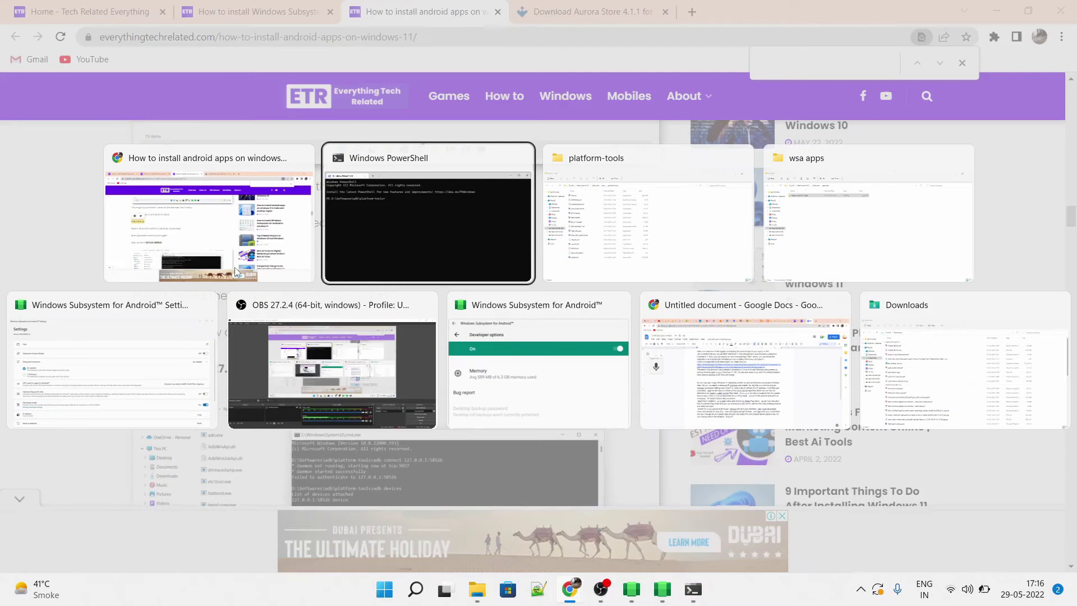
pyautogui.hotkey('ctrl', 'v')
pyautogui.press('Return')
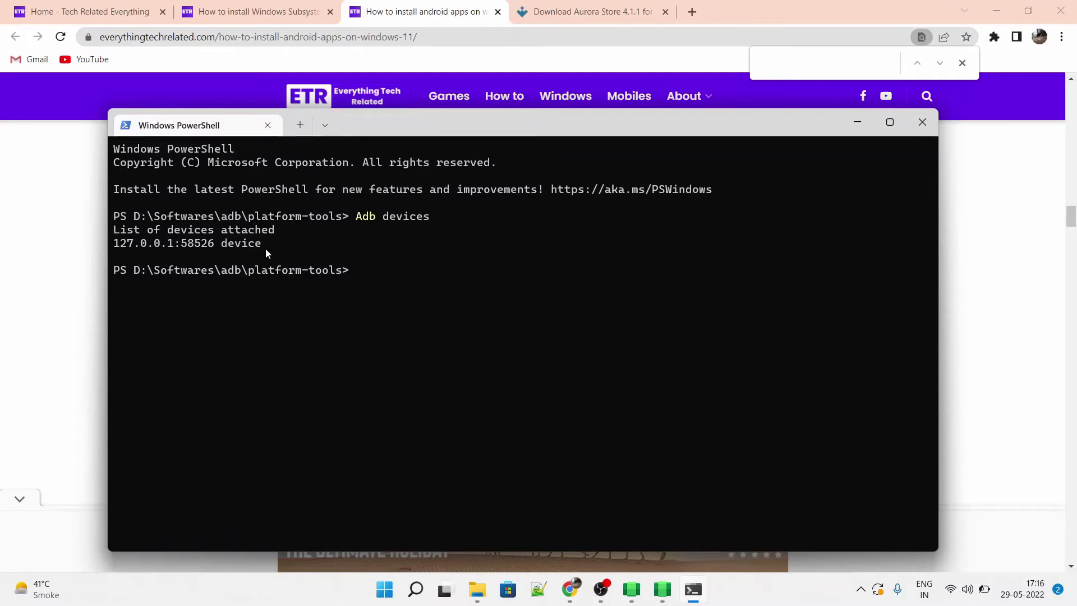
# Step: Run 'Adb connect 127.0.0.1:58526' from the article in PowerShell; it reports already connected
pyautogui.hotkey('alt', 'Tab')
pyautogui.scroll(-1, 240, 329)
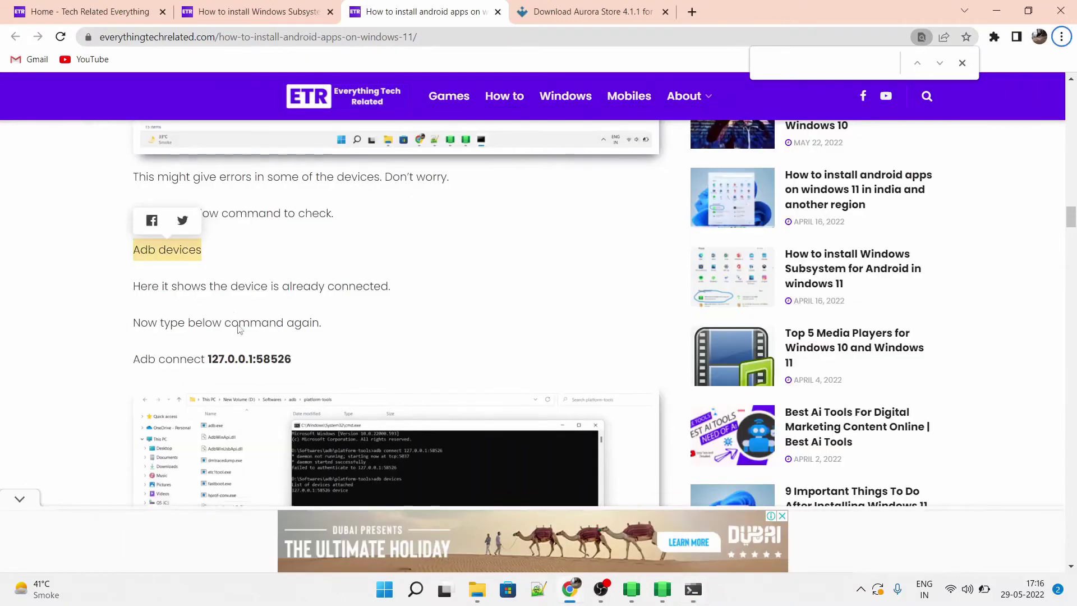
pyautogui.scroll(-1, 240, 329)
pyautogui.moveTo(317, 305); pyautogui.dragTo(135, 291)
pyautogui.hotkey('alt', 'Tab')
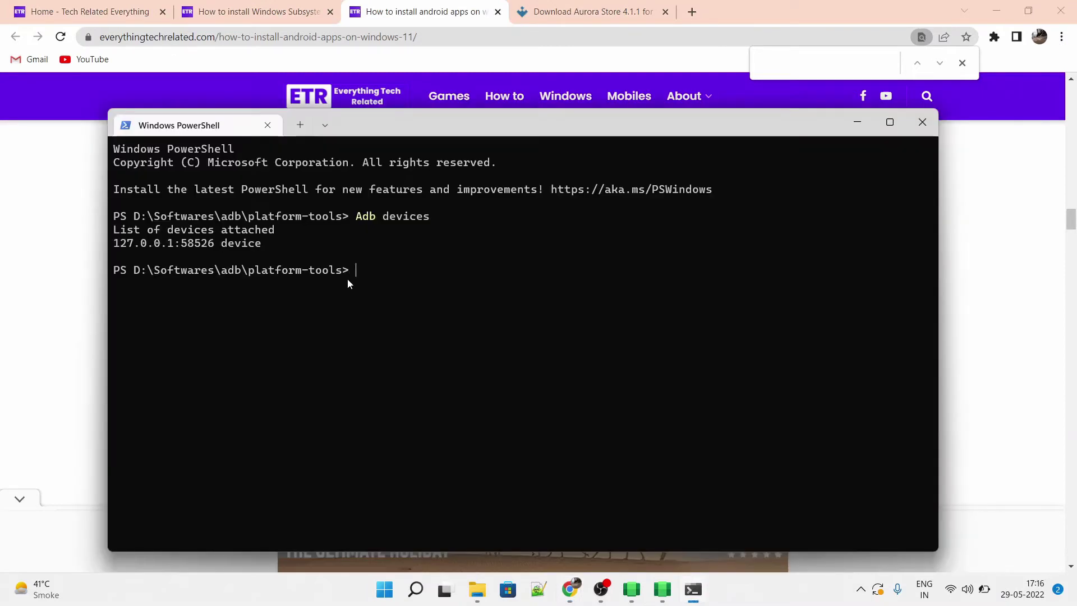
pyautogui.rightClick(351, 277)
pyautogui.press('Return')
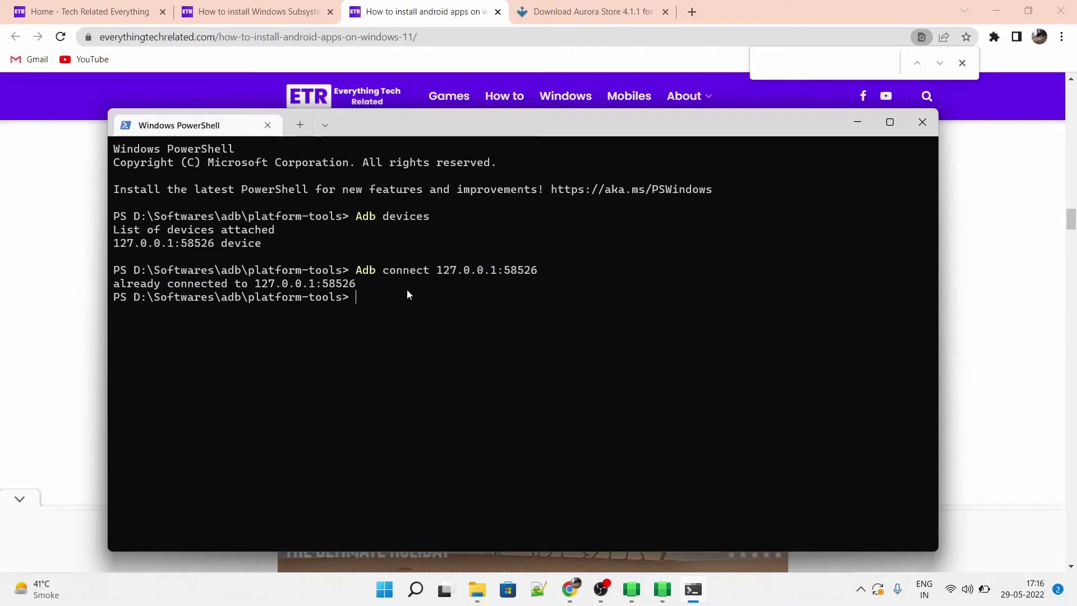
# Step: Scroll further through the article for the next command, then return to PowerShell
pyautogui.hotkey('alt', 'Tab')
pyautogui.scroll(-7, 394, 306)
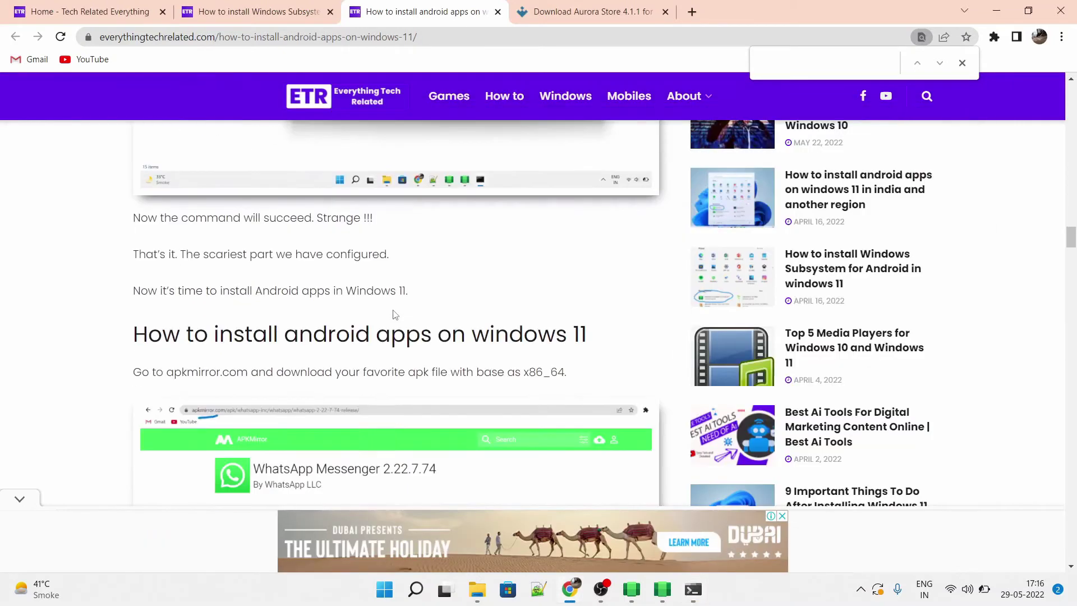
pyautogui.scroll(-12, 393, 314)
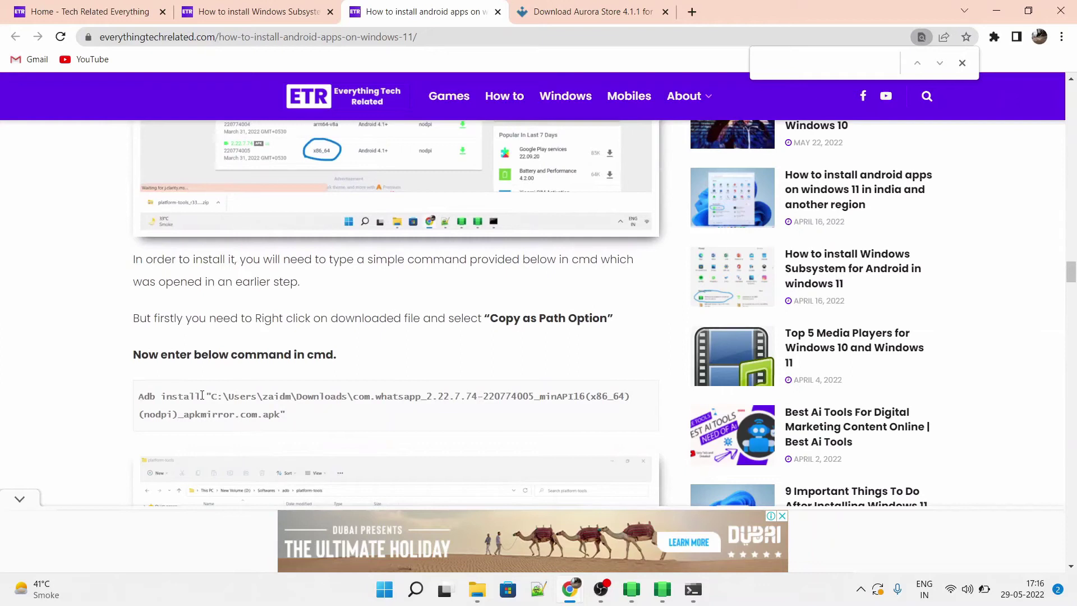
pyautogui.hotkey('alt', 'Tab')
pyautogui.moveTo(480, 590)
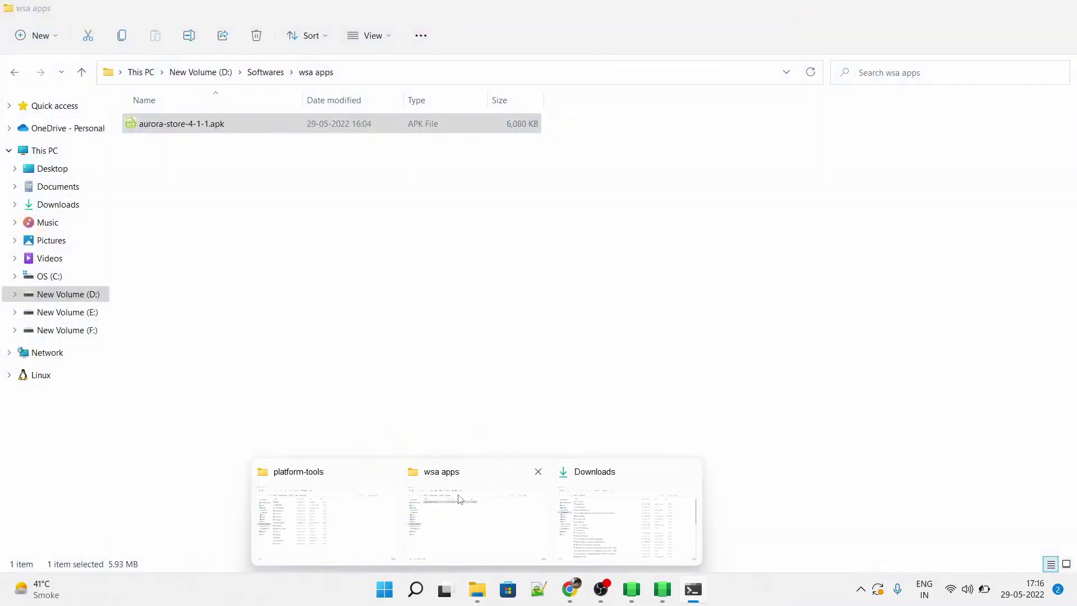
# Step: Enter 'adb install' followed by the copied path of aurora-store-4-1-1.apk in PowerShell
pyautogui.click(459, 498)
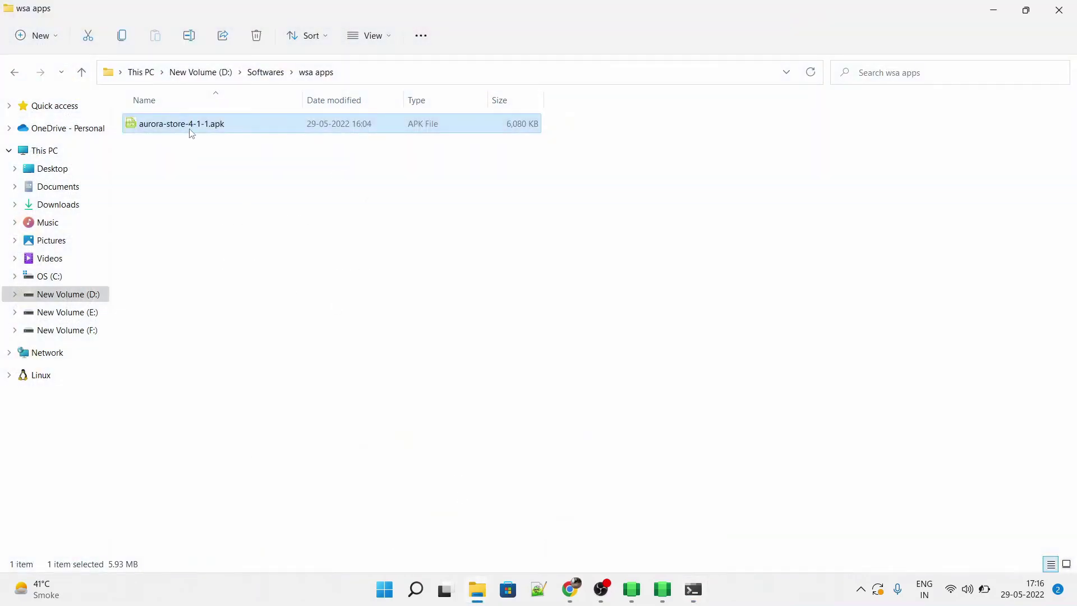
pyautogui.rightClick(189, 131)
pyautogui.click(263, 245)
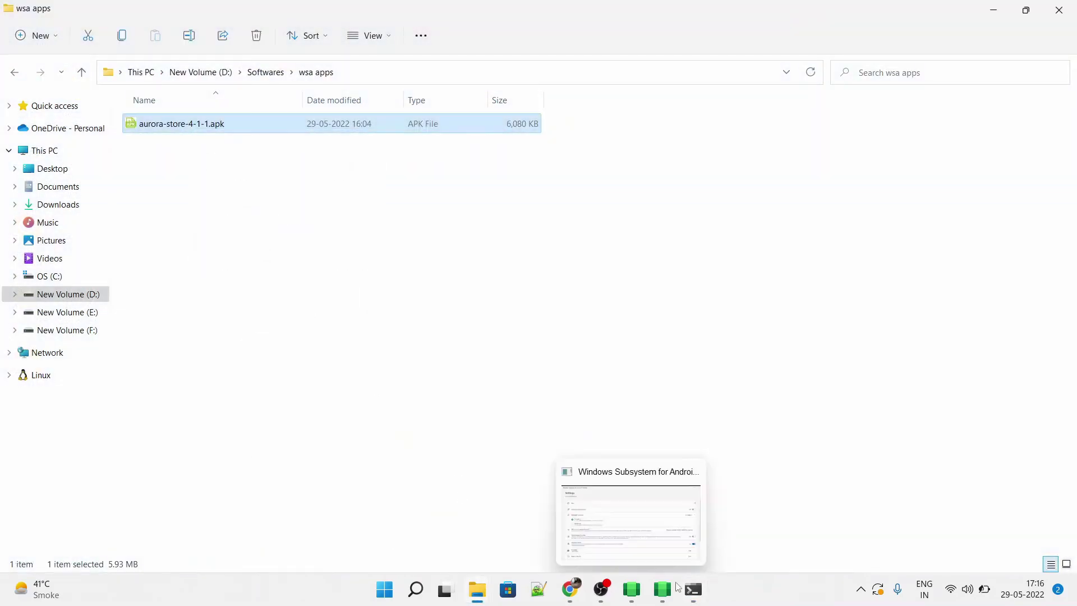
pyautogui.click(693, 597)
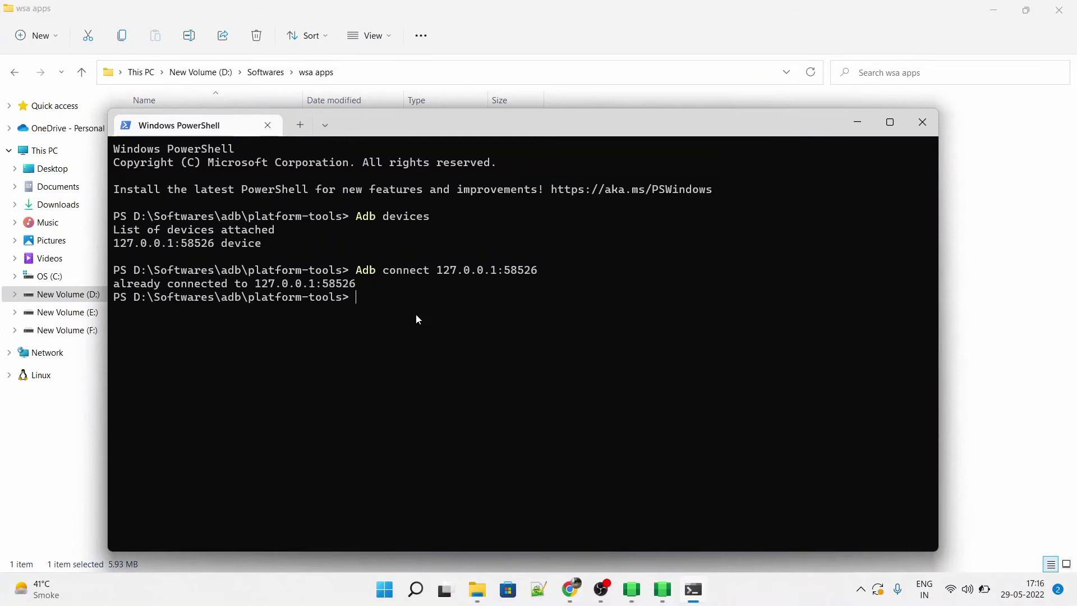
pyautogui.write('adb install')
pyautogui.hotkey('ctrl', 'v')
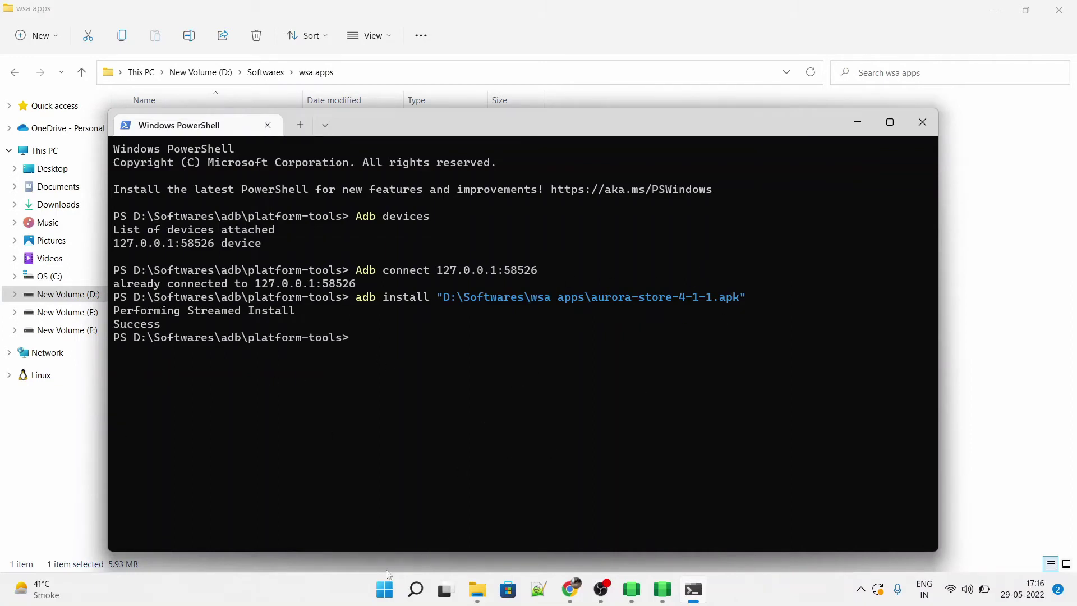
# Step: Launch Aurora Store by searching 'auro' in Start and maximize its window
pyautogui.click(385, 590)
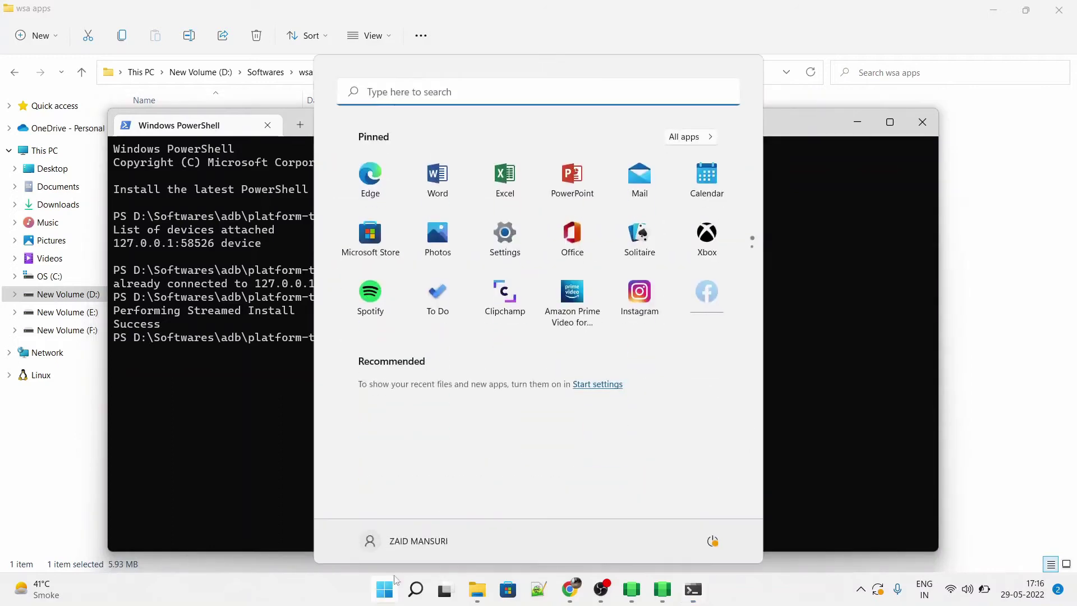
pyautogui.click(409, 100)
pyautogui.write('auro')
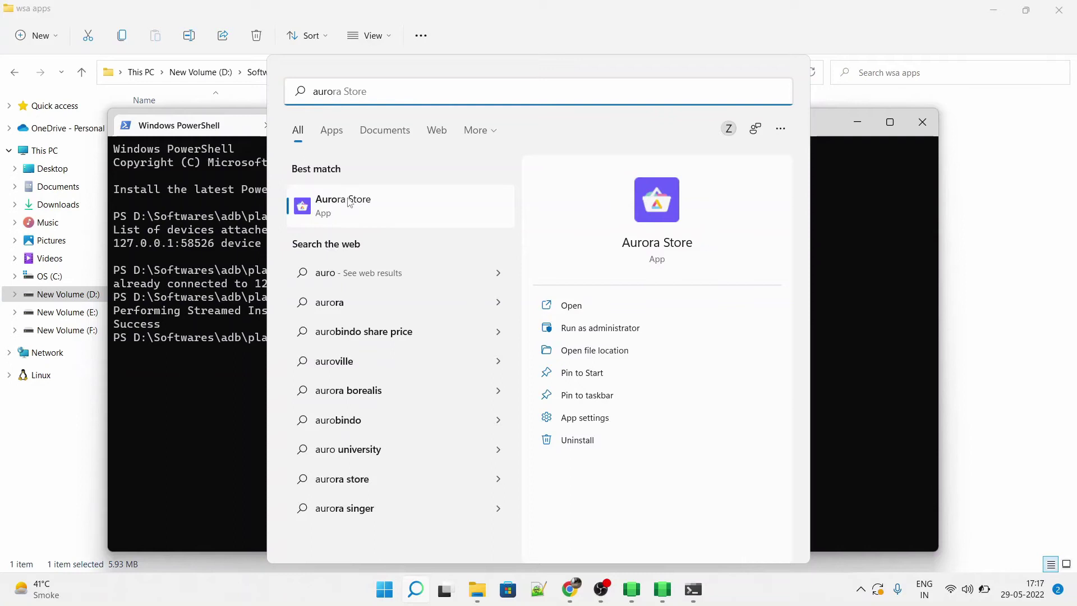
pyautogui.click(356, 216)
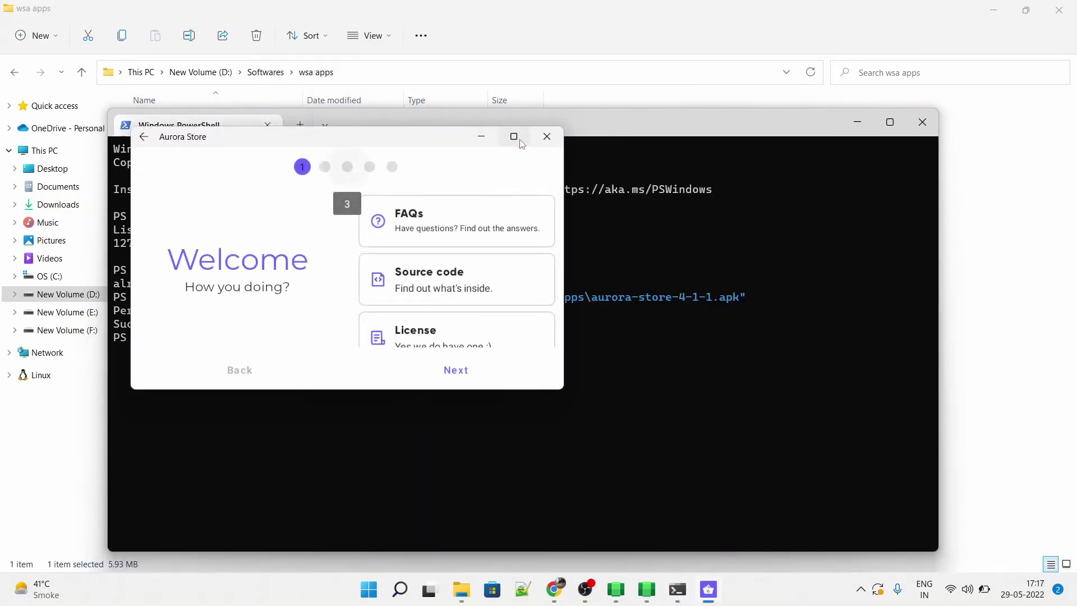
pyautogui.click(513, 136)
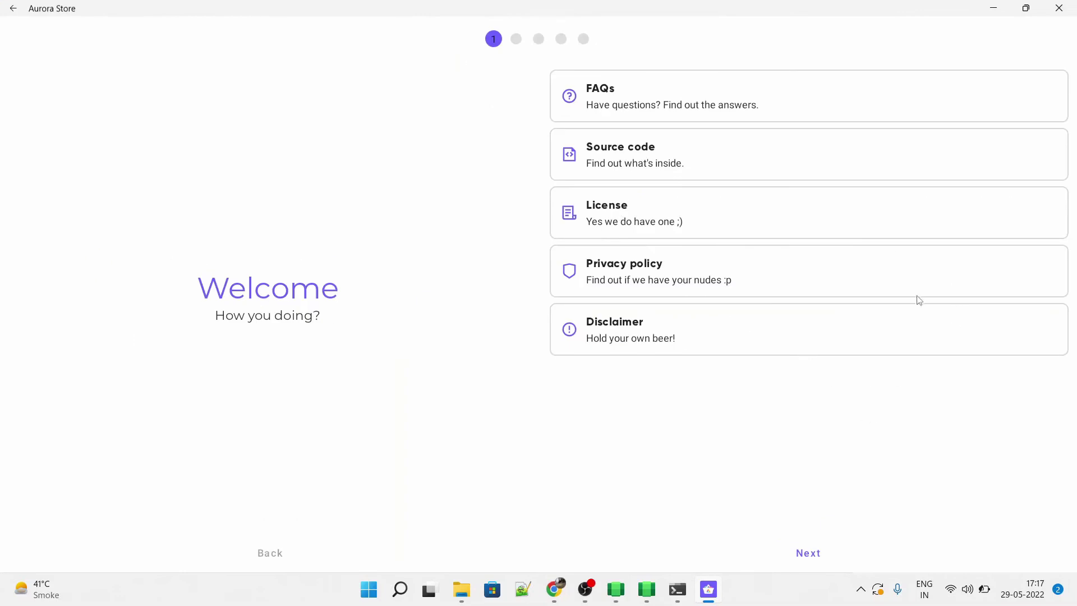
# Step: Keep Session installer, accept the terms of service and keep the System theme
pyautogui.click(822, 546)
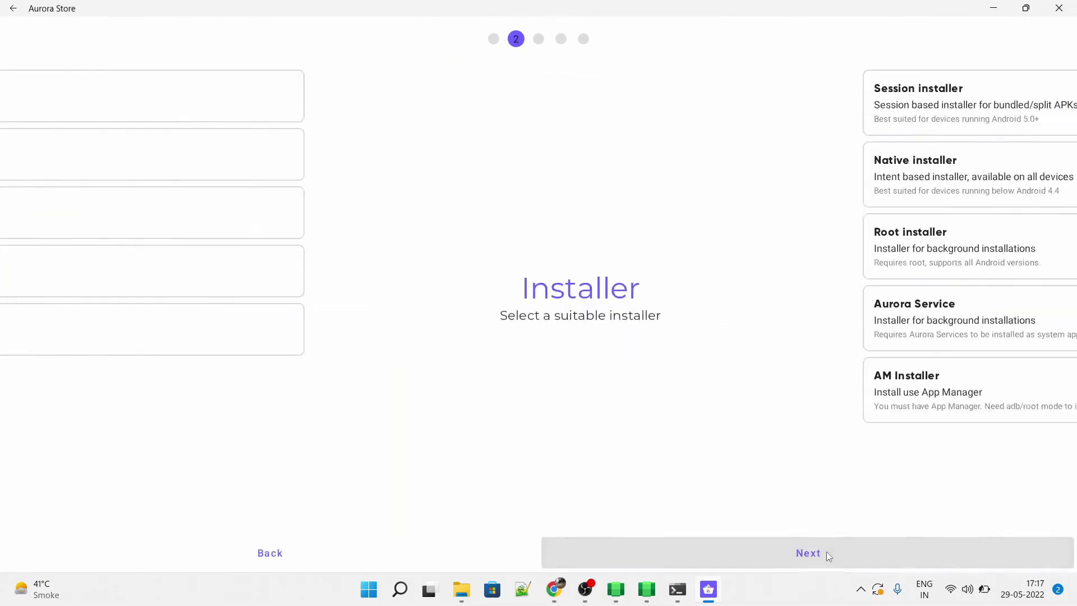
pyautogui.click(822, 552)
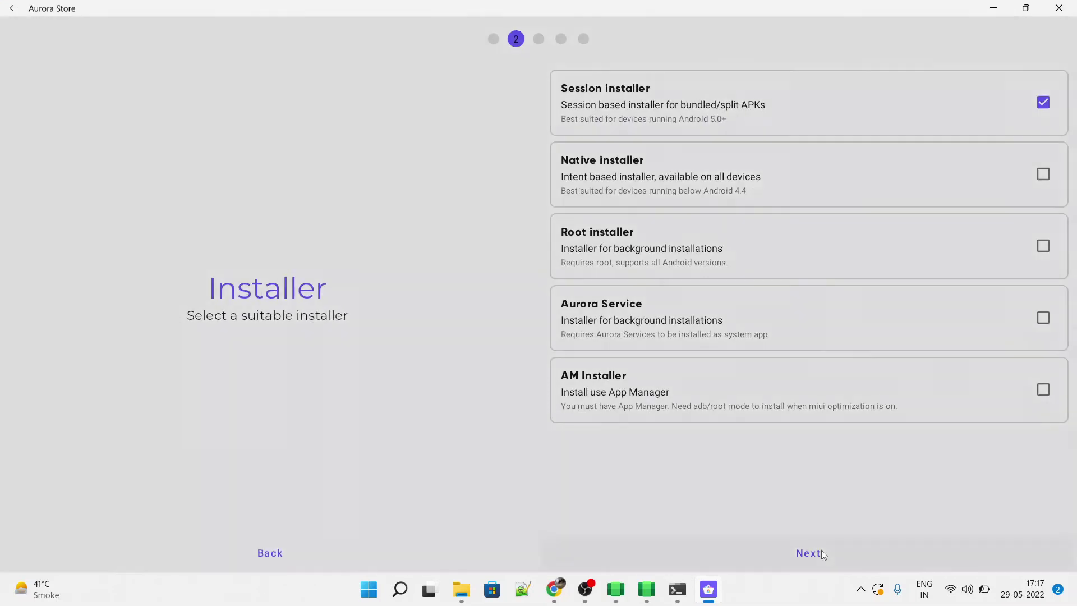
pyautogui.click(28, 504)
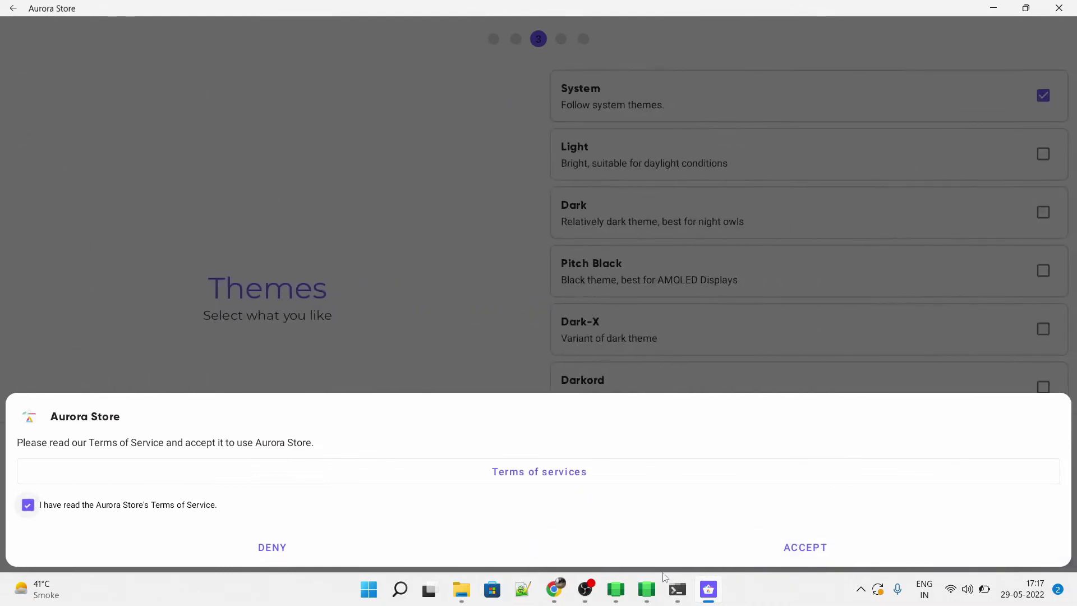
pyautogui.click(807, 552)
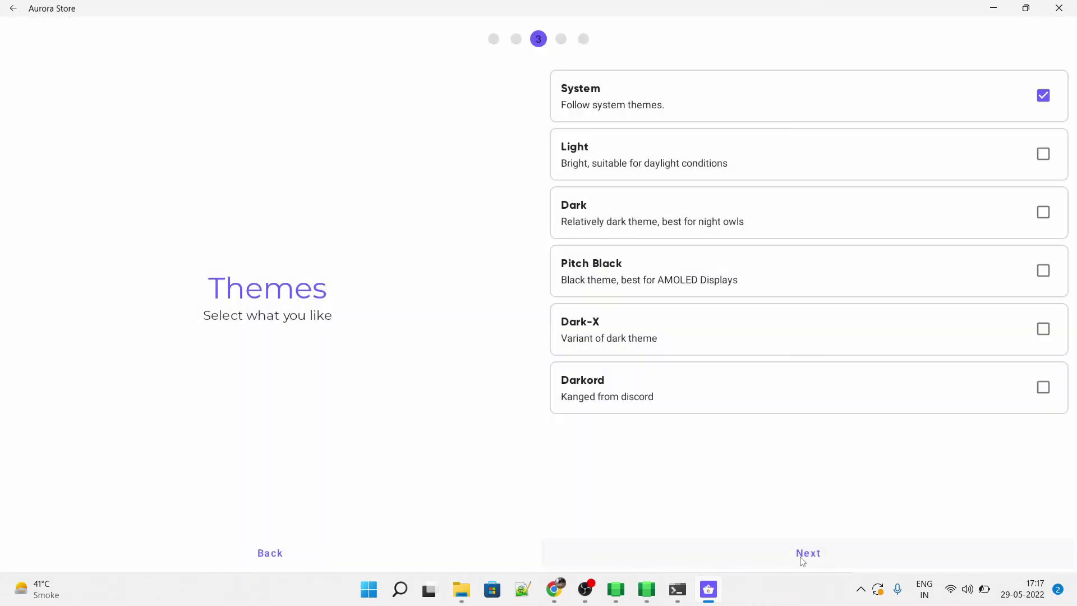
pyautogui.click(803, 556)
pyautogui.click(803, 555)
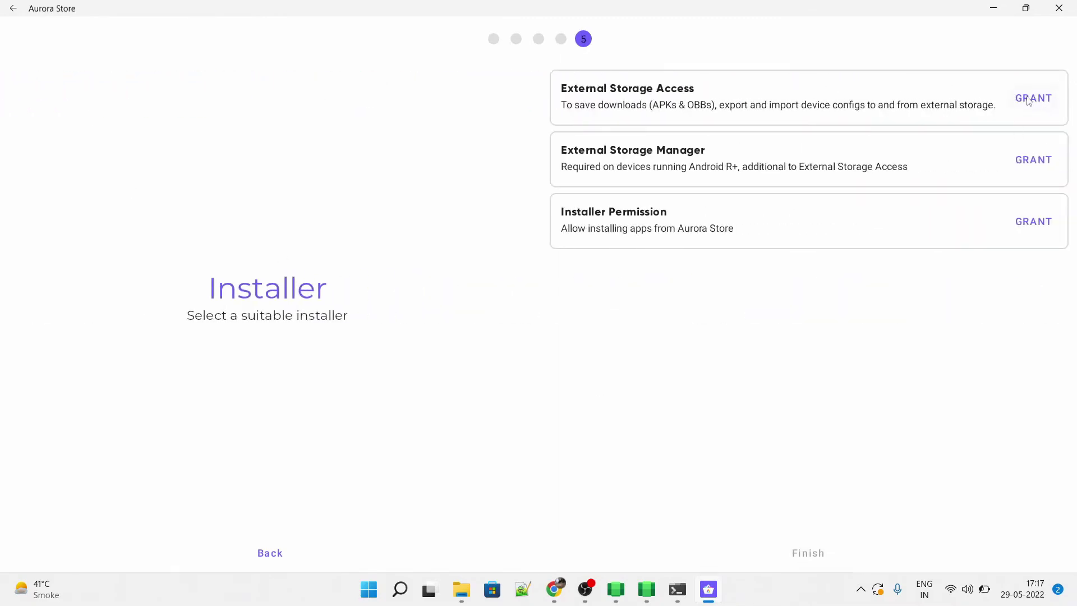
# Step: Grant Aurora Store external storage access and all-files management permission
pyautogui.click(1028, 100)
pyautogui.click(576, 307)
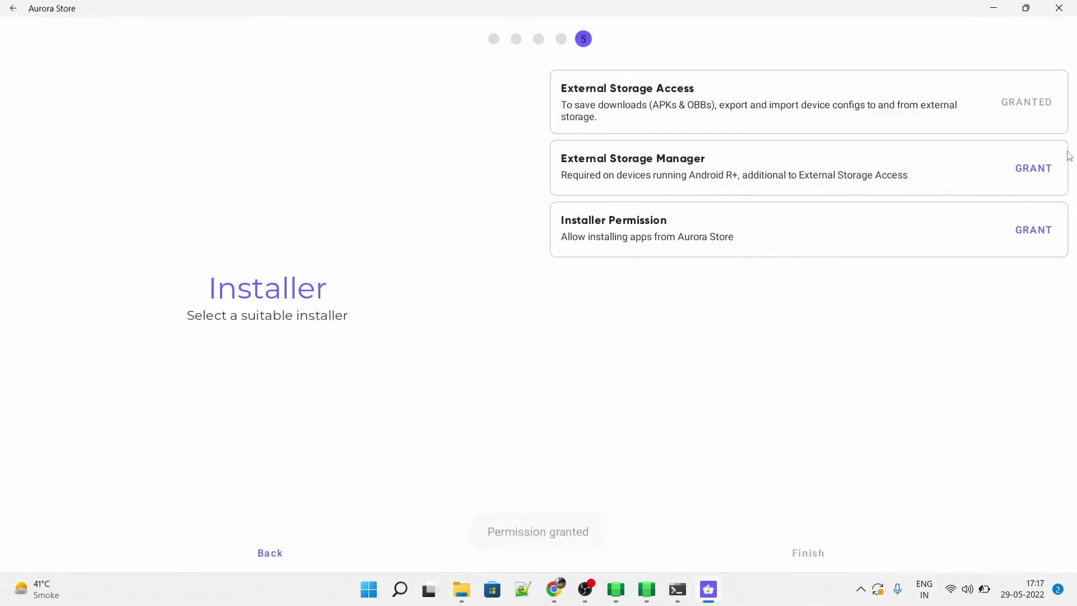
pyautogui.click(1037, 169)
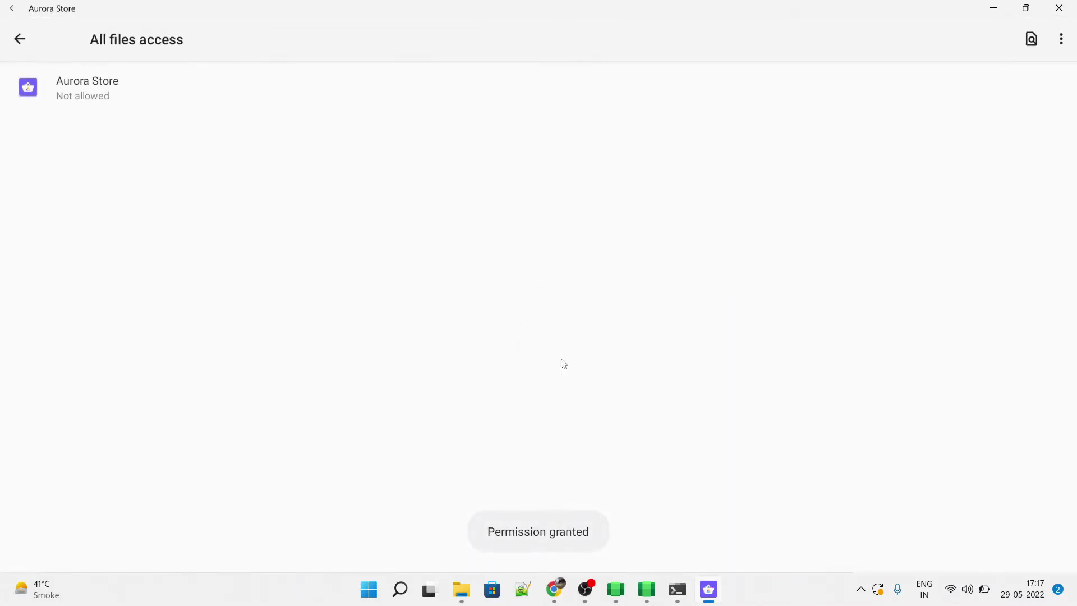
pyautogui.click(208, 88)
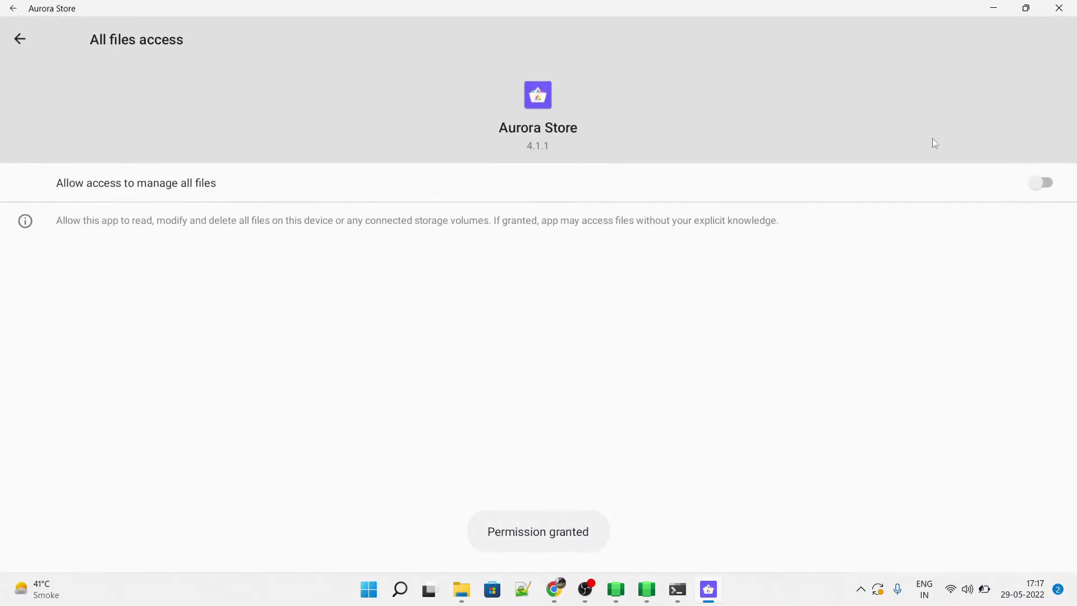
pyautogui.click(417, 187)
pyautogui.click(20, 41)
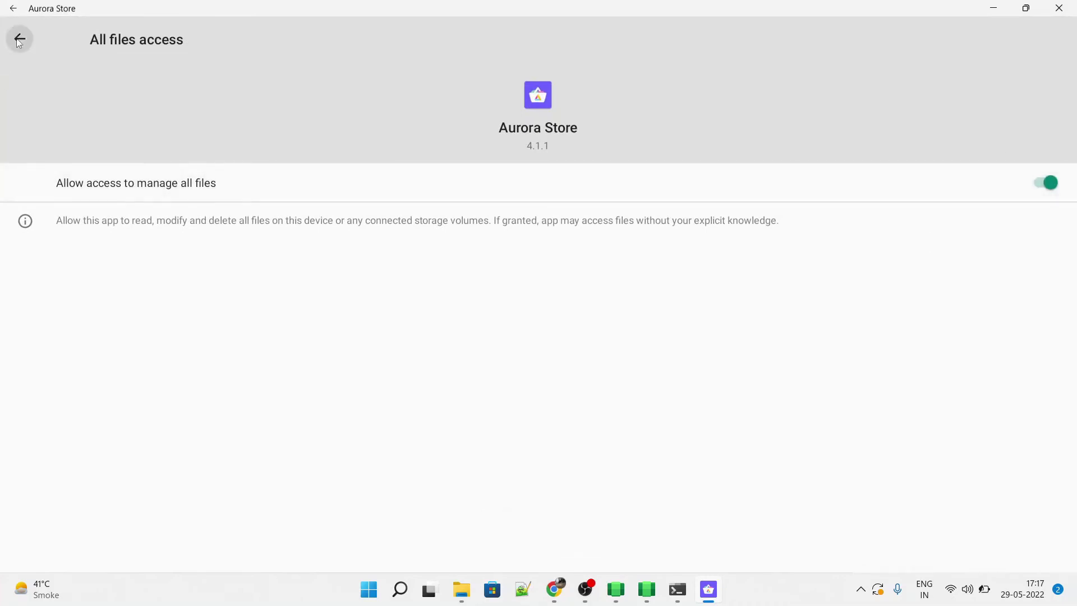
pyautogui.click(20, 40)
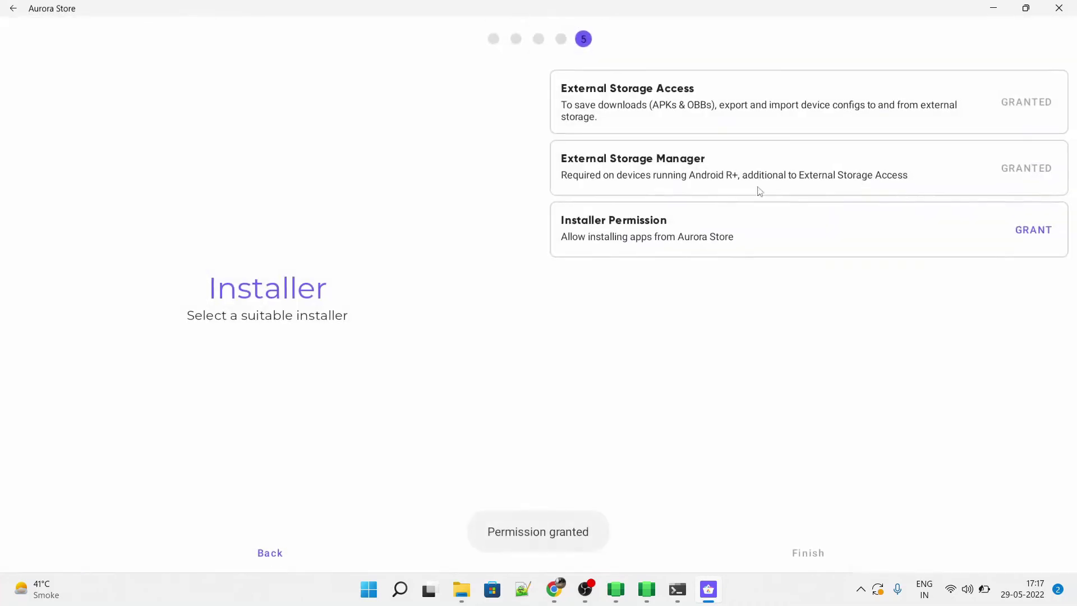
# Step: Allow Aurora Store to install unknown apps, then finish the setup
pyautogui.click(1032, 229)
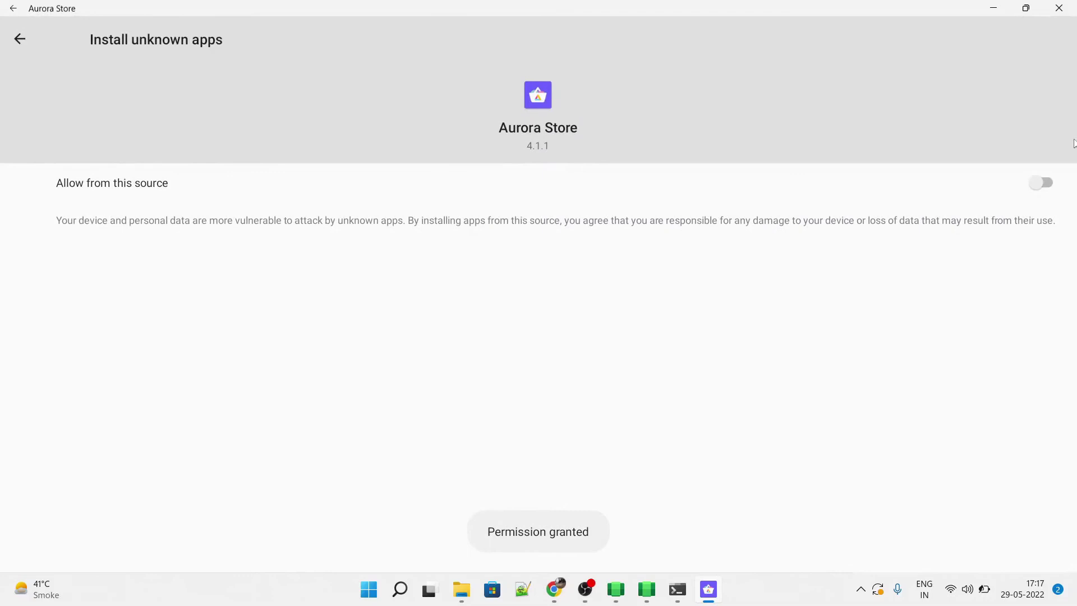
pyautogui.click(1042, 181)
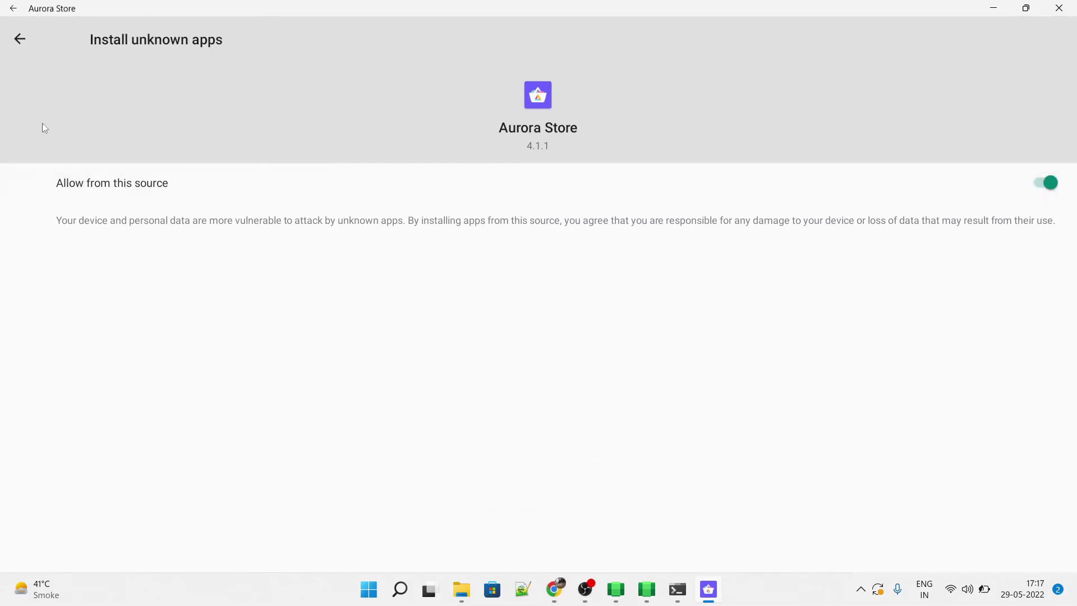
pyautogui.click(20, 37)
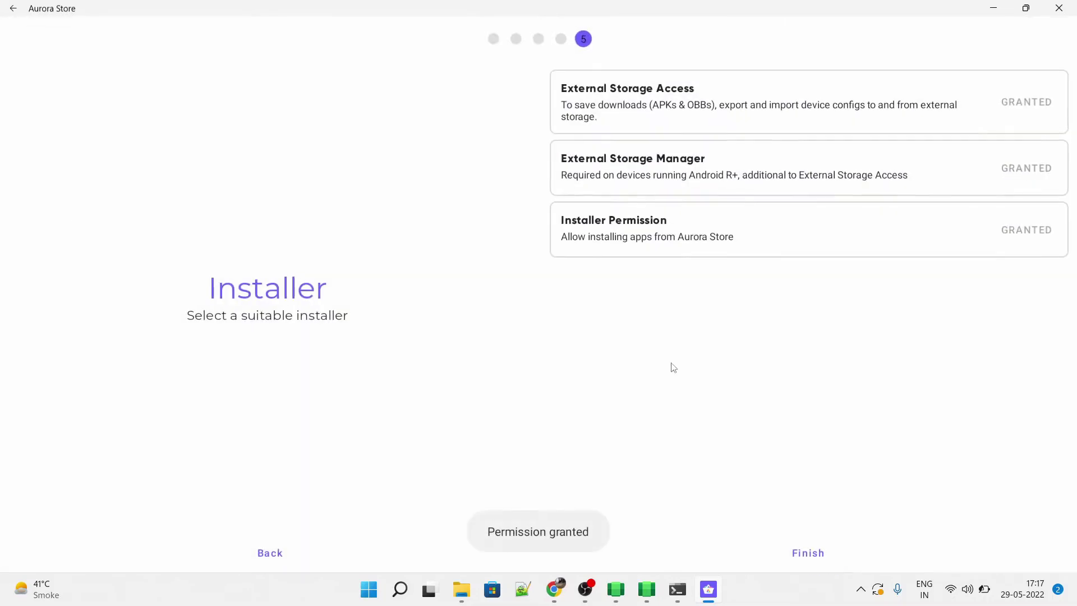
pyautogui.click(816, 555)
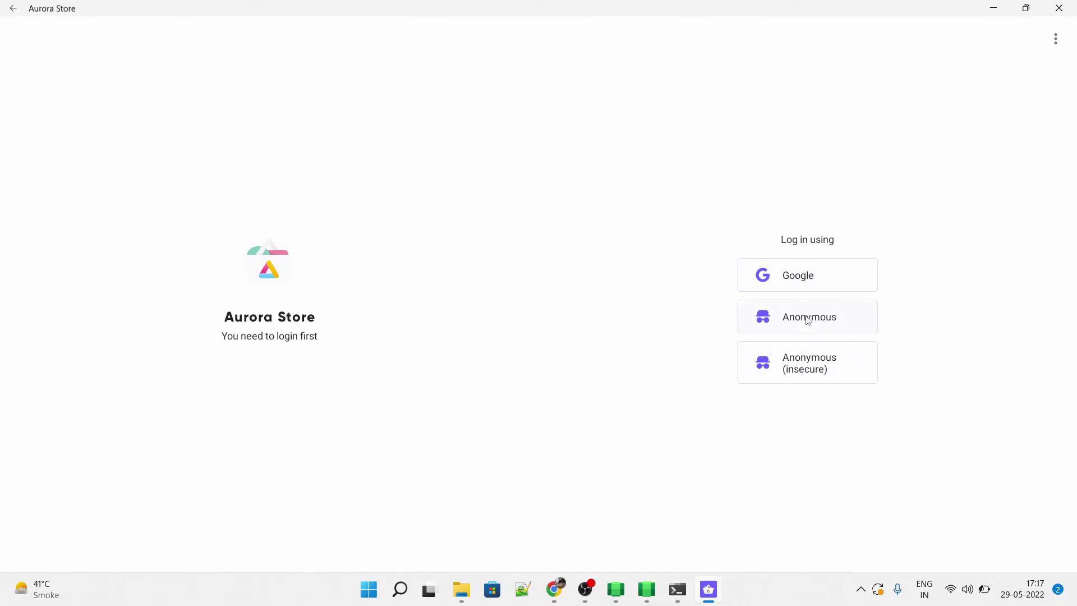
# Step: Sign in as Anonymous and search Aurora Store for 'hay day'
pyautogui.click(808, 320)
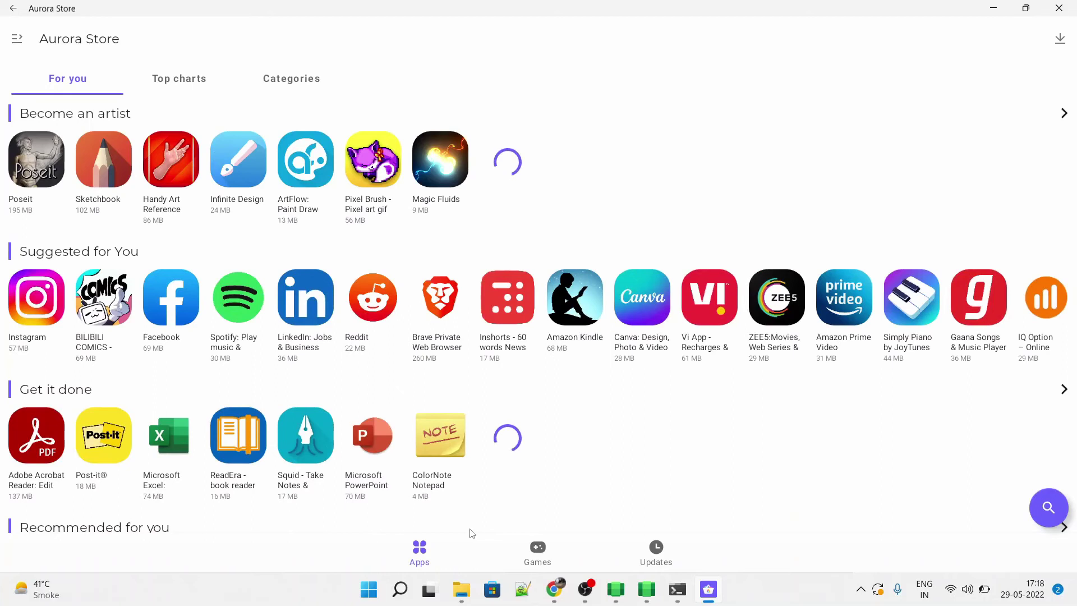
pyautogui.click(1047, 507)
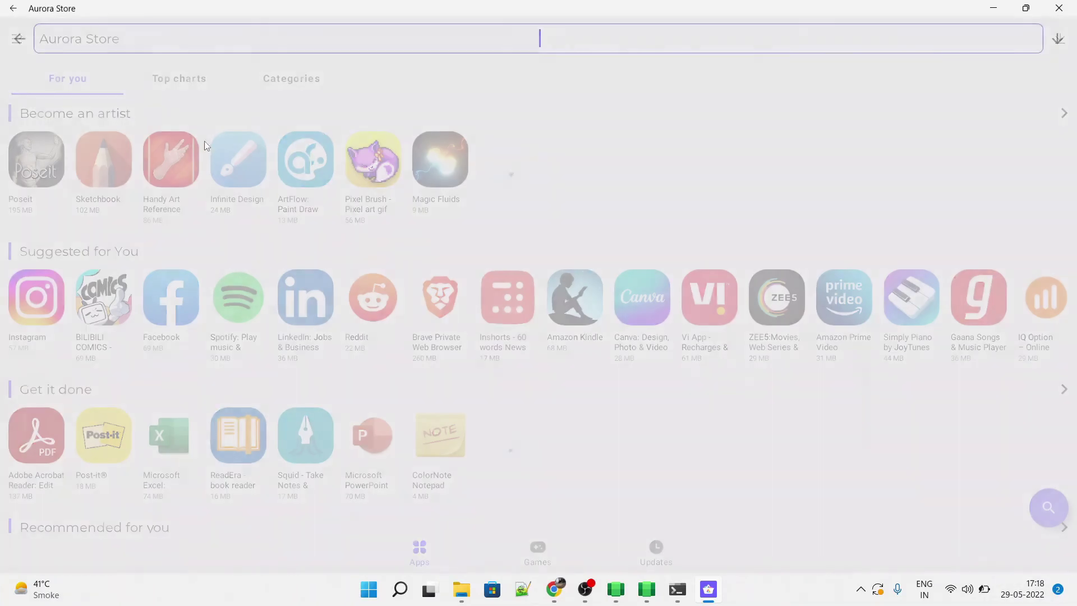
pyautogui.write('hay day')
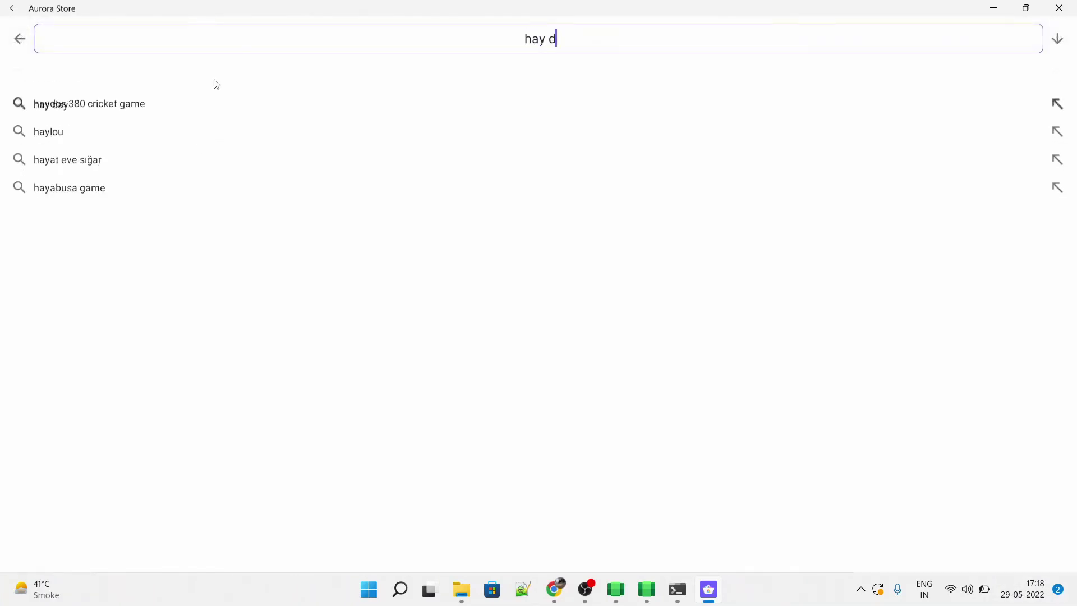
pyautogui.click(179, 82)
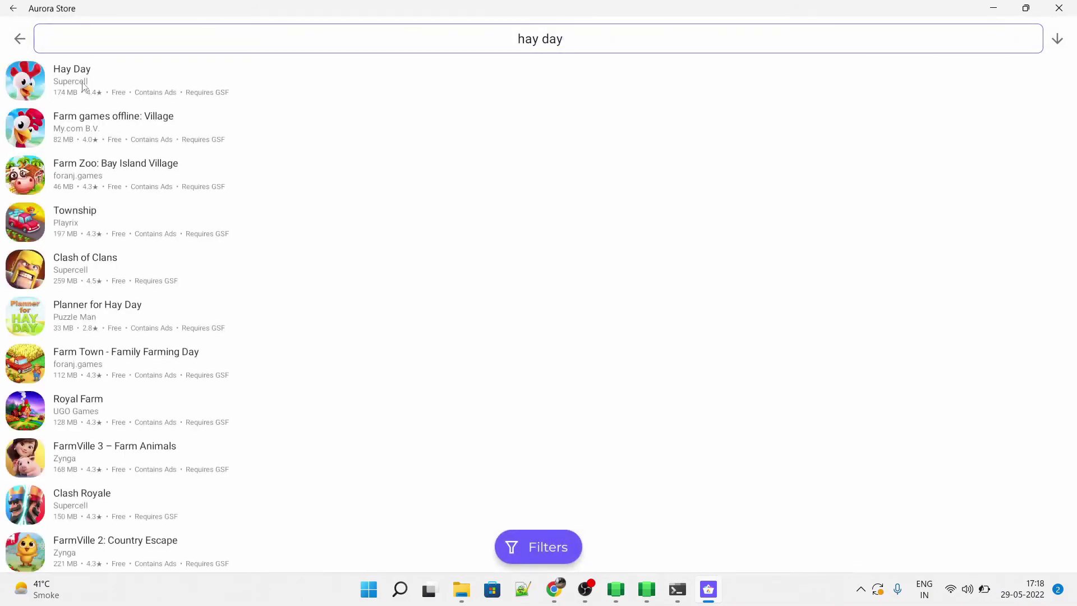
# Step: Open Hay Day's page in Aurora Store and install it, confirming the install dialog
pyautogui.click(78, 83)
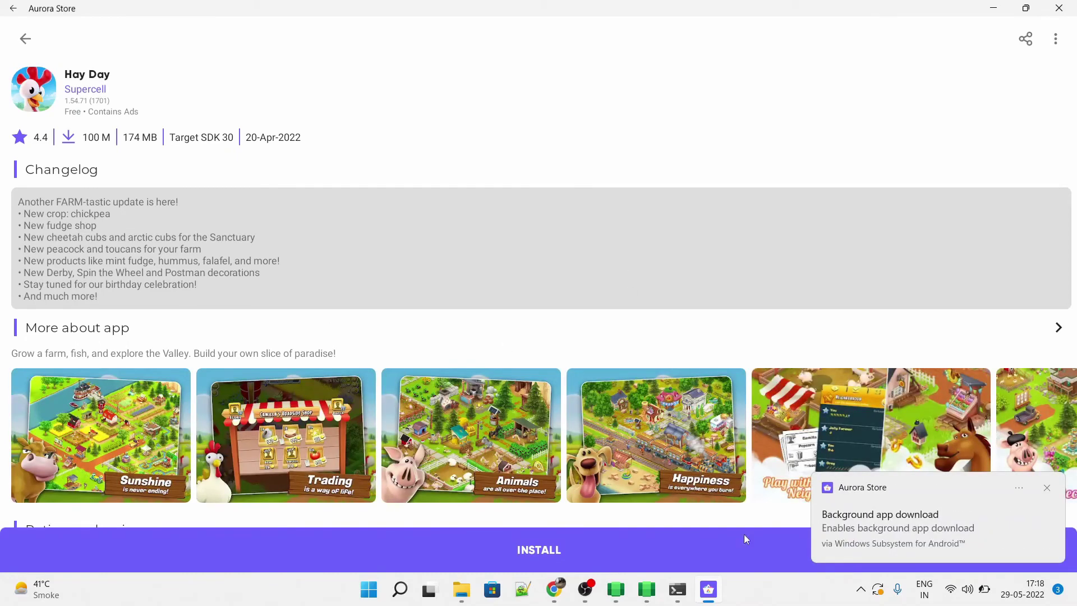
pyautogui.click(566, 549)
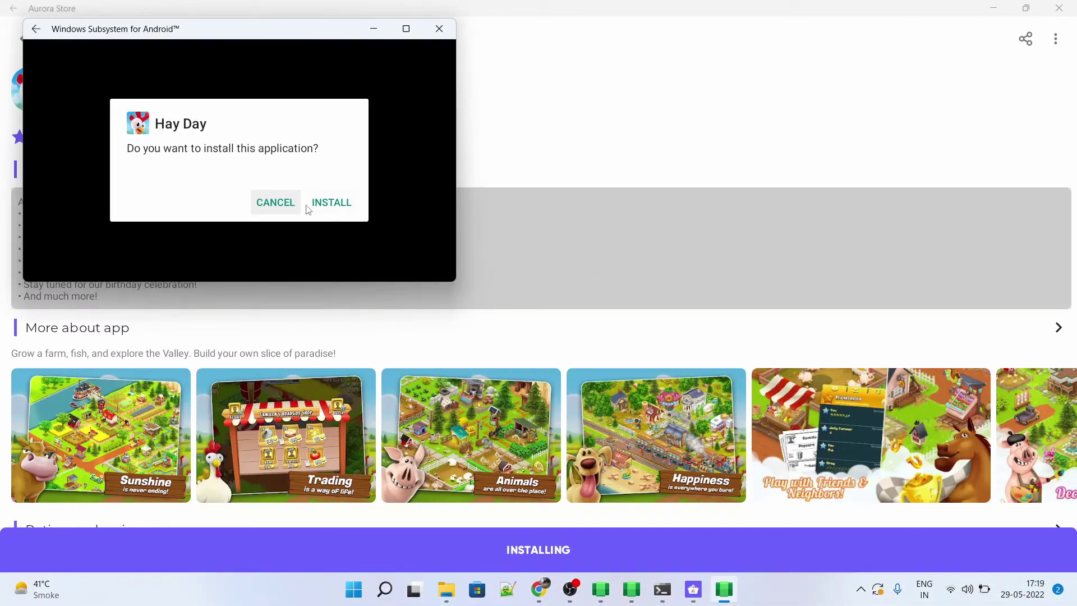
pyautogui.click(343, 202)
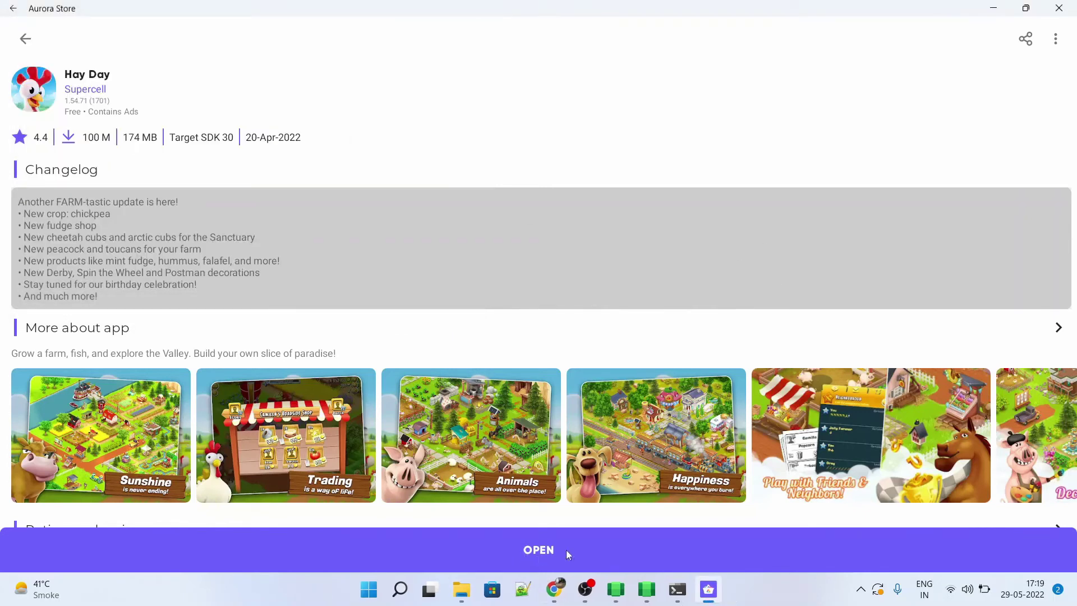
# Step: Launch Hay Day, bring its window to the front, lower the volume, and maximize it
pyautogui.click(540, 552)
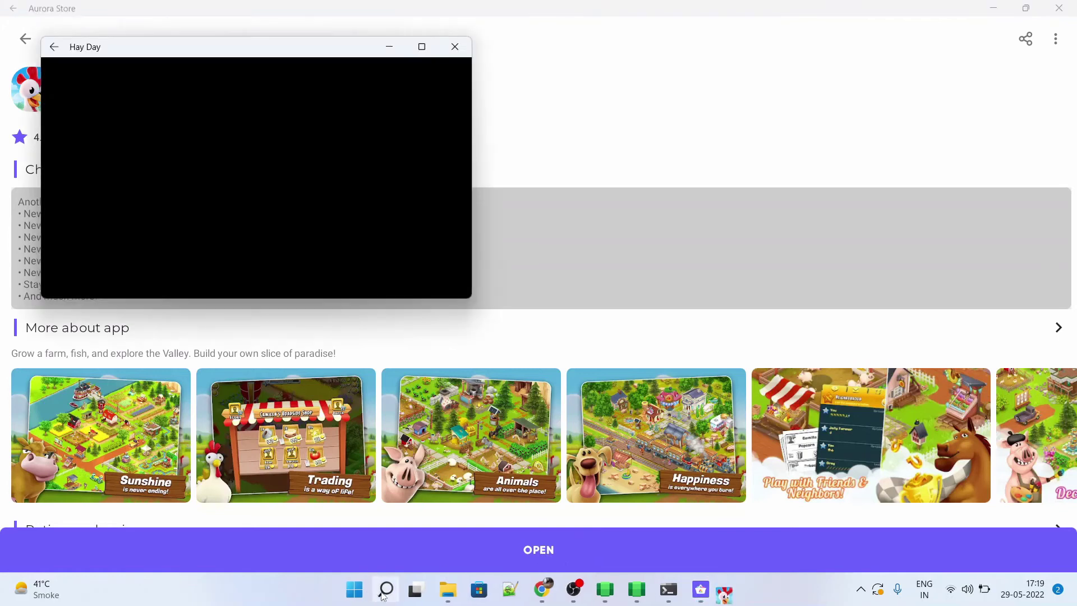
pyautogui.click(353, 589)
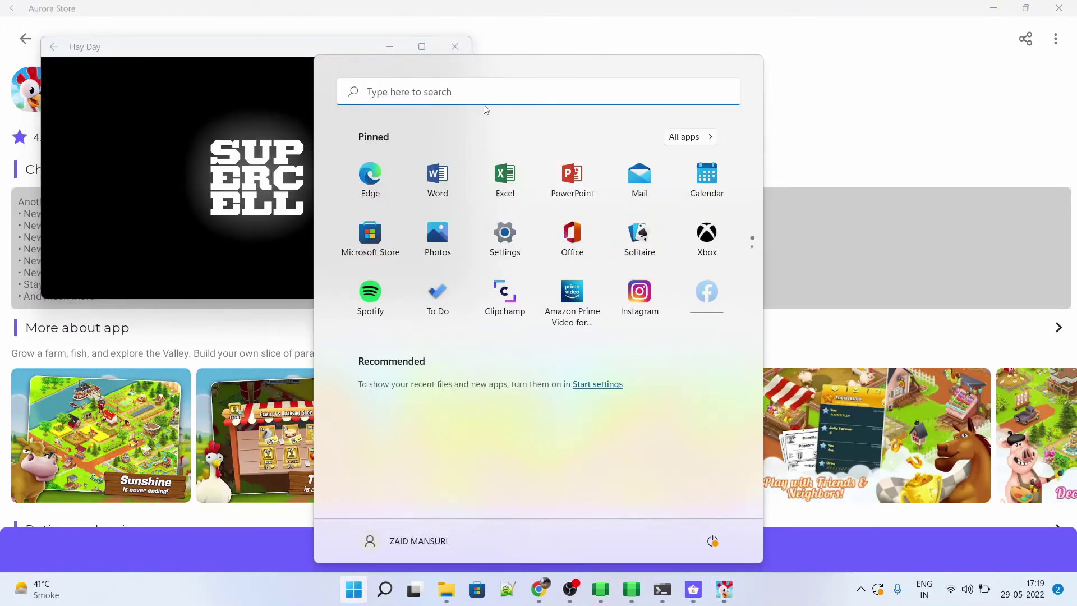
pyautogui.write('s')
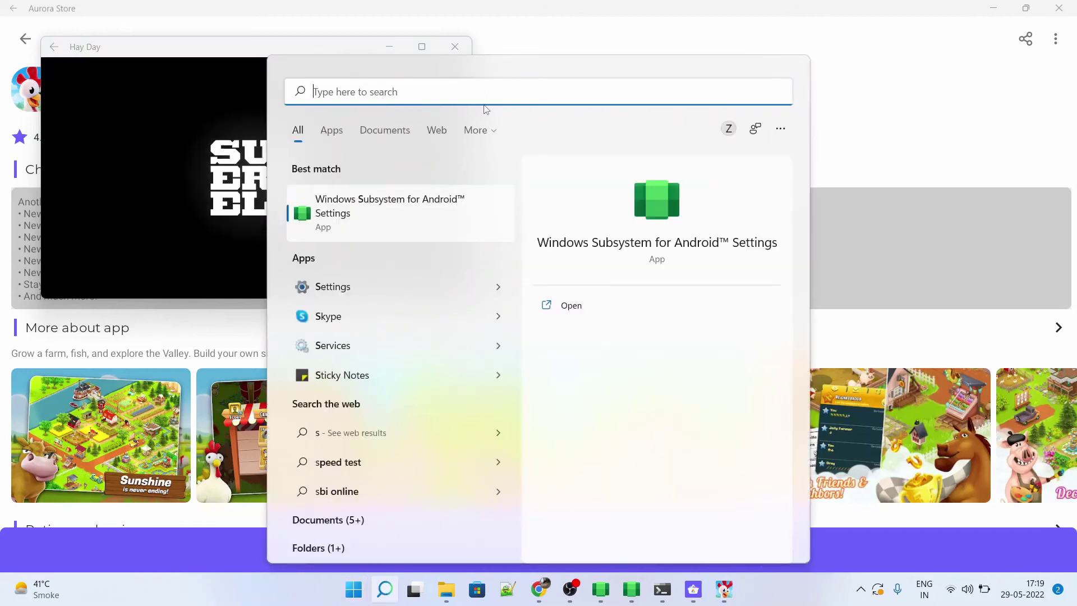
pyautogui.write('hay')
pyautogui.click(391, 204)
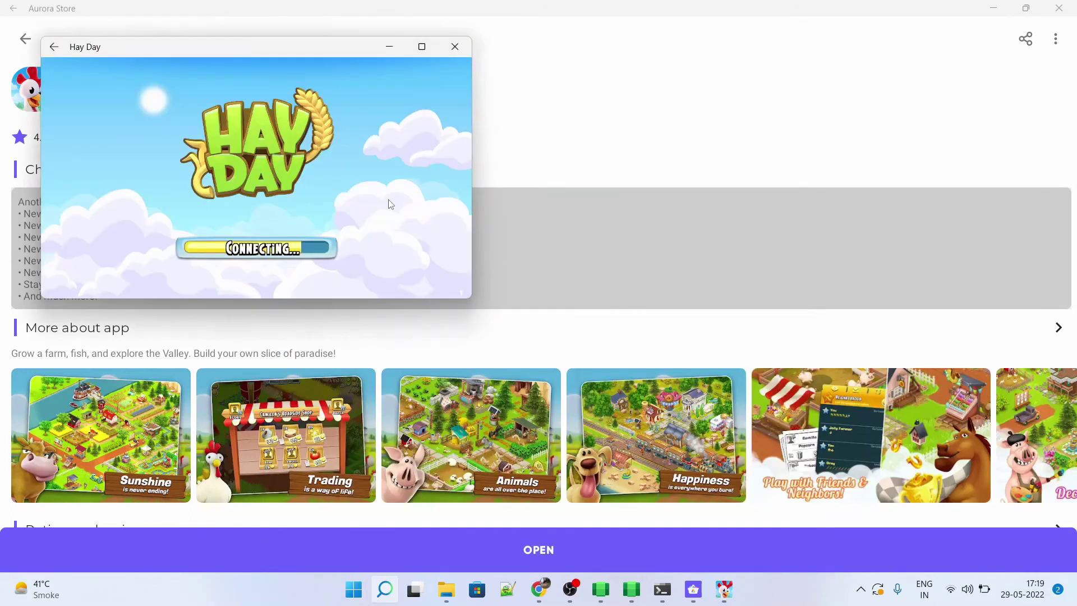
pyautogui.press('XF86AudioLowerVolume')
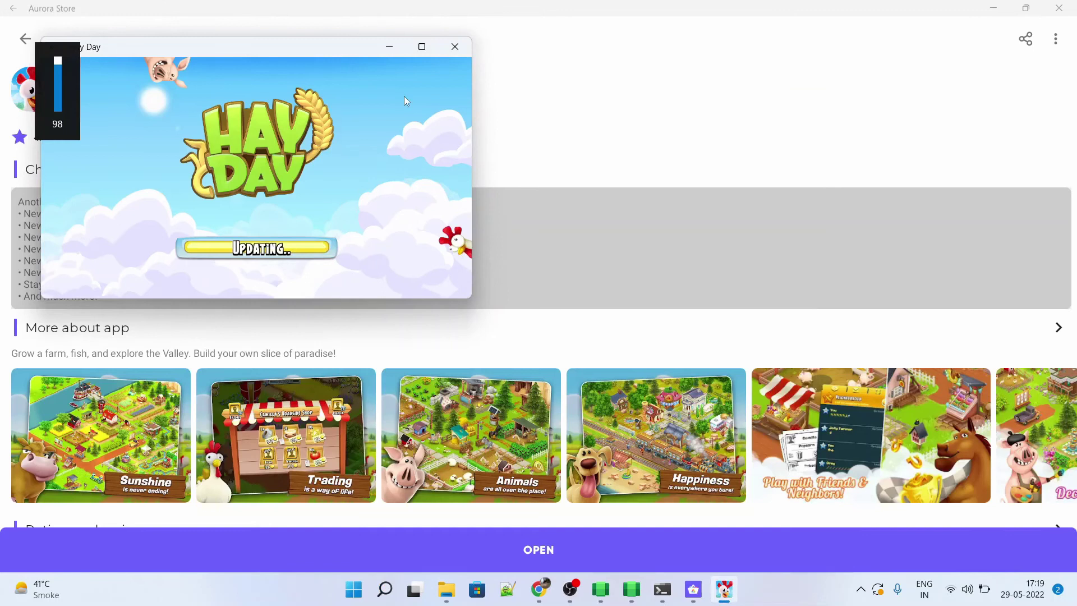
pyautogui.press('XF86AudioLowerVolume')
pyautogui.press('XF86AudioLowerVolume')
pyautogui.press('XF86AudioLowerVolume')
pyautogui.press('XF86AudioLowerVolume')
pyautogui.press('XF86AudioLowerVolume')
pyautogui.press('XF86AudioLowerVolume')
pyautogui.press('XF86AudioLowerVolume')
pyautogui.press('XF86AudioLowerVolume')
pyautogui.press('XF86AudioLowerVolume')
pyautogui.press('XF86AudioLowerVolume')
pyautogui.press('XF86AudioLowerVolume')
pyautogui.press('XF86AudioLowerVolume')
pyautogui.press('XF86AudioLowerVolume')
pyautogui.press('XF86AudioLowerVolume')
pyautogui.press('XF86AudioLowerVolume')
pyautogui.press('XF86AudioLowerVolume')
pyautogui.press('XF86AudioLowerVolume')
pyautogui.press('XF86AudioLowerVolume')
pyautogui.press('XF86AudioLowerVolume')
pyautogui.press('XF86AudioLowerVolume')
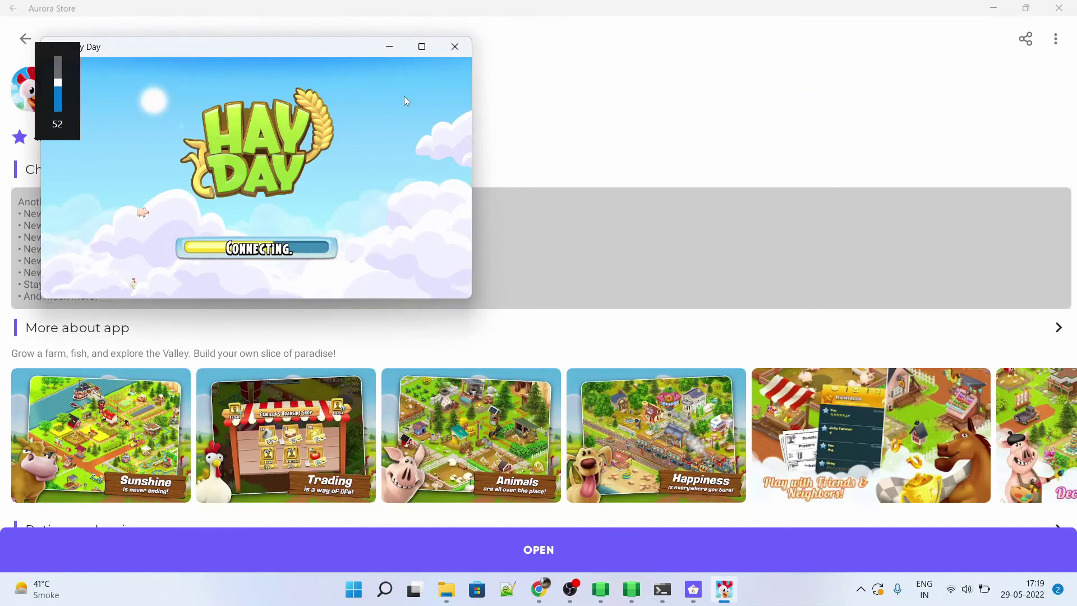
pyautogui.click(422, 47)
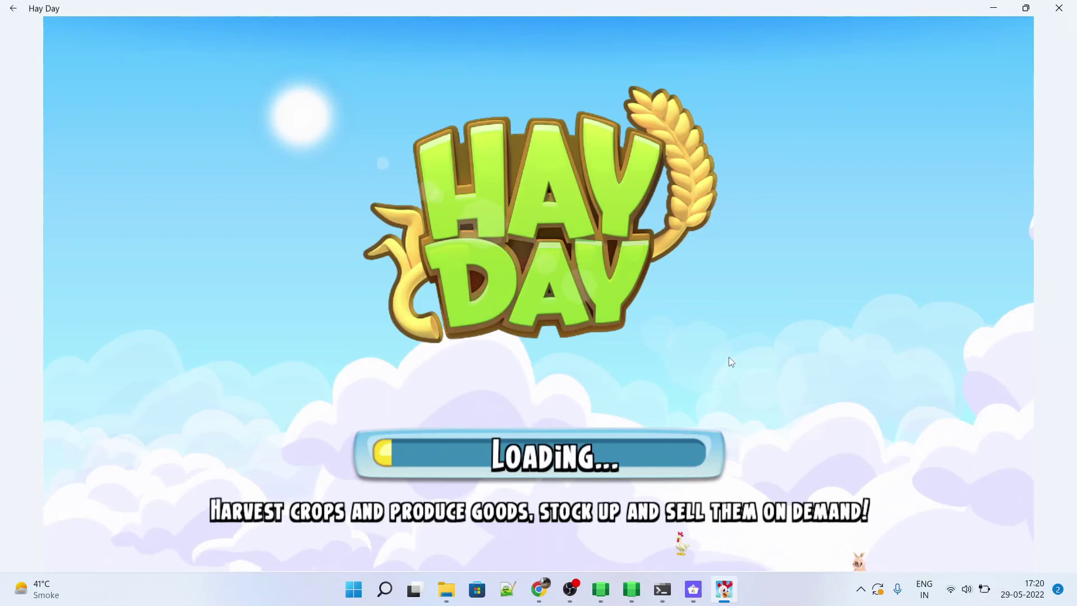
# Step: Bring up the Windows Subsystem for Android settings, then return to Aurora Store's Hay Day page
pyautogui.click(631, 588)
pyautogui.click(654, 335)
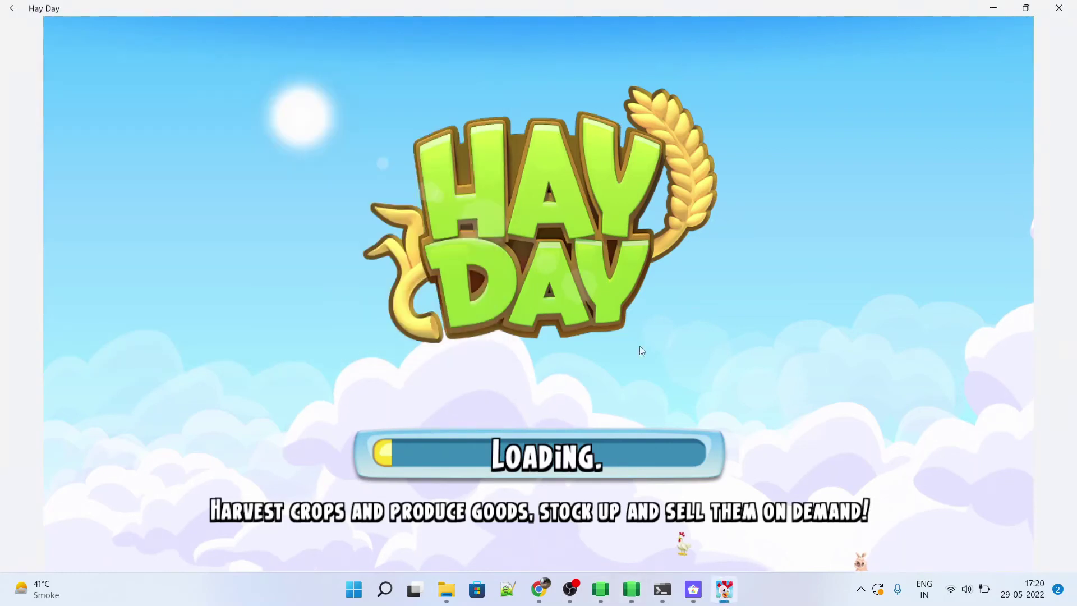
pyautogui.click(600, 589)
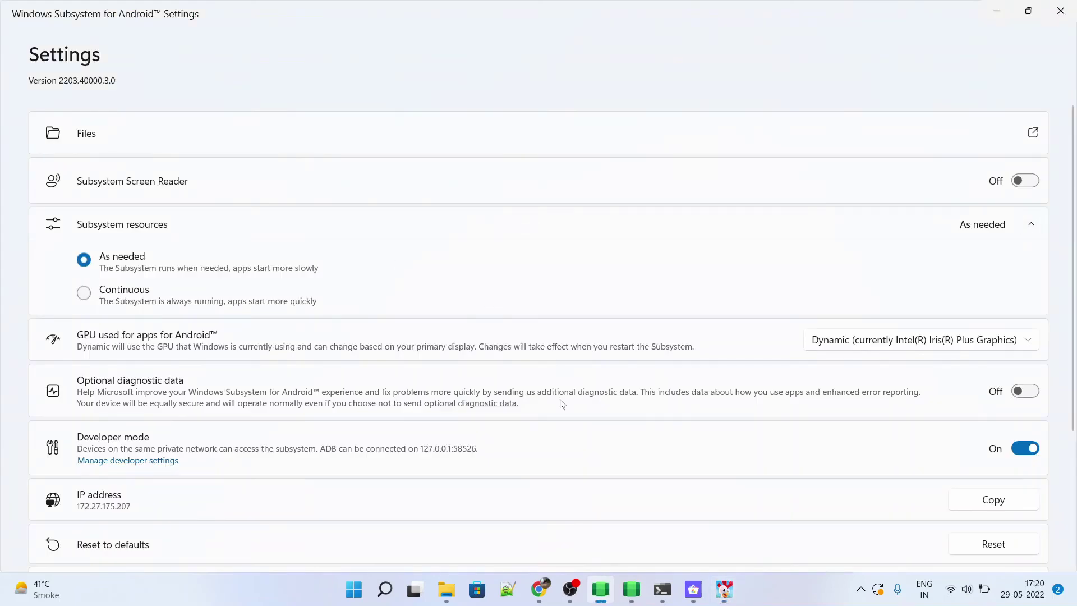
pyautogui.click(693, 589)
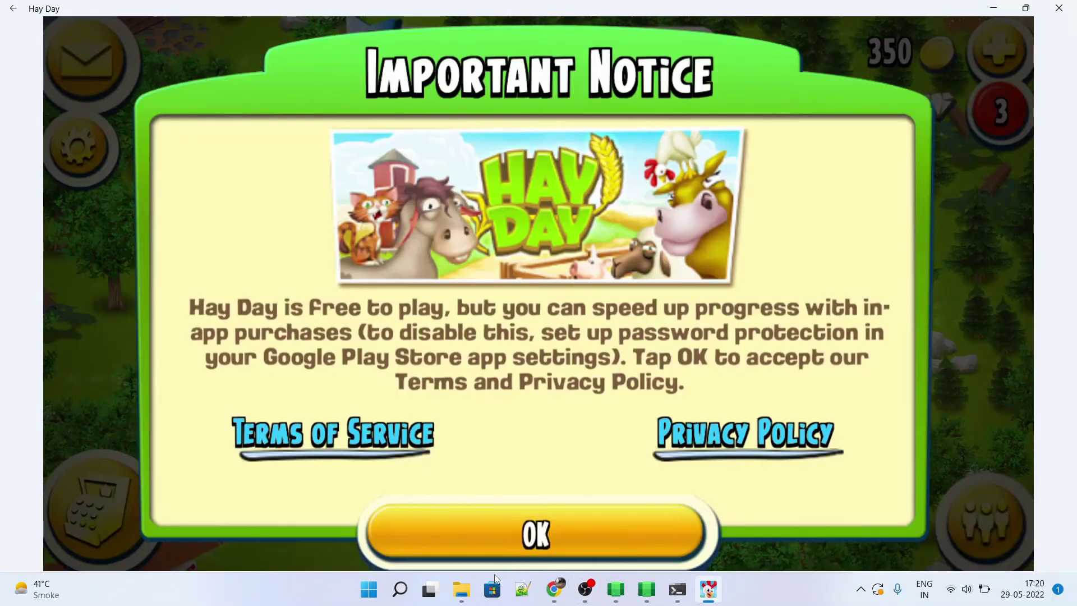
# Step: Accept Hay Day's terms notice and switch both Sounds and Music off in game settings
pyautogui.click(540, 530)
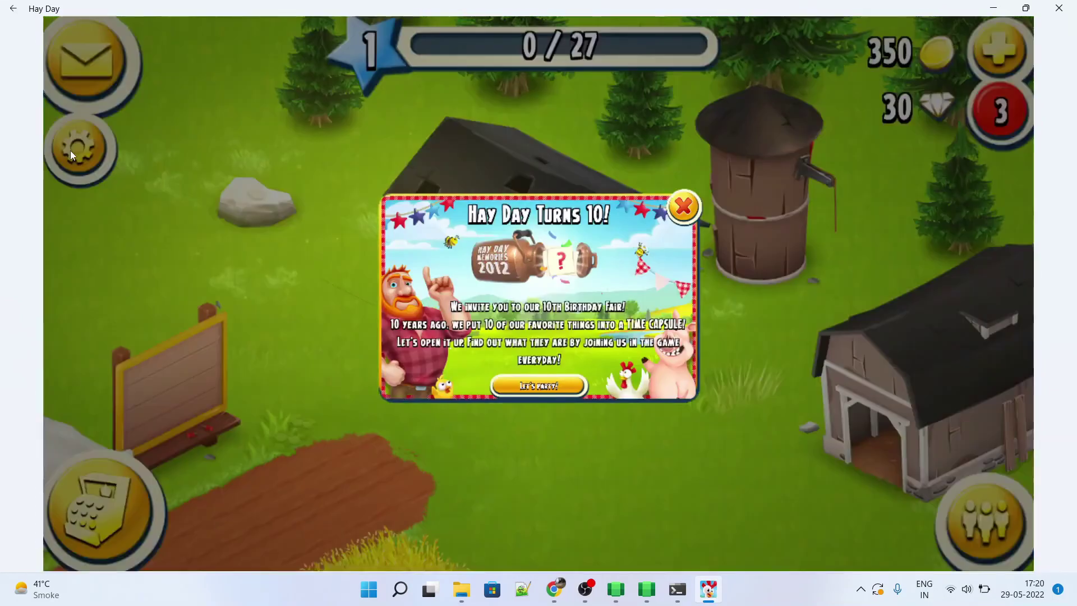
pyautogui.click(70, 151)
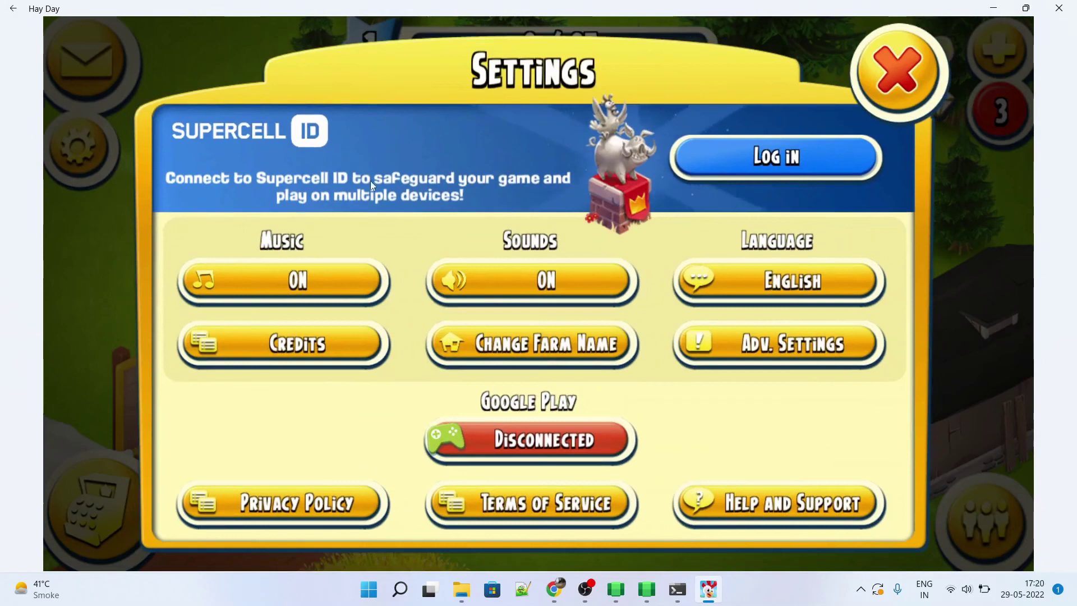
pyautogui.click(520, 286)
pyautogui.click(301, 279)
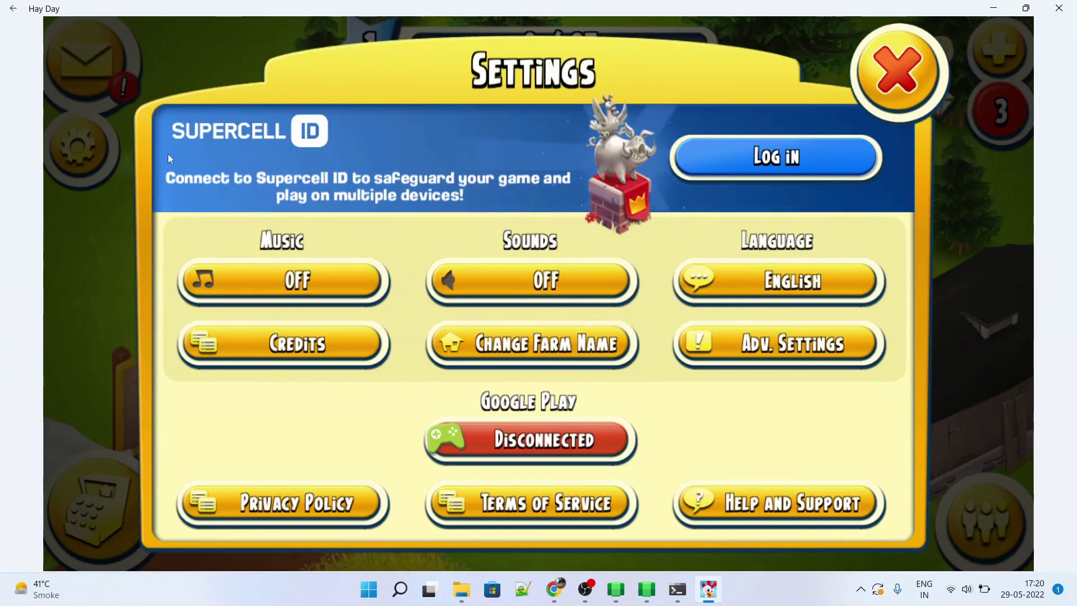
# Step: Back out of the Supercell ID screen and close the game settings
pyautogui.click(748, 161)
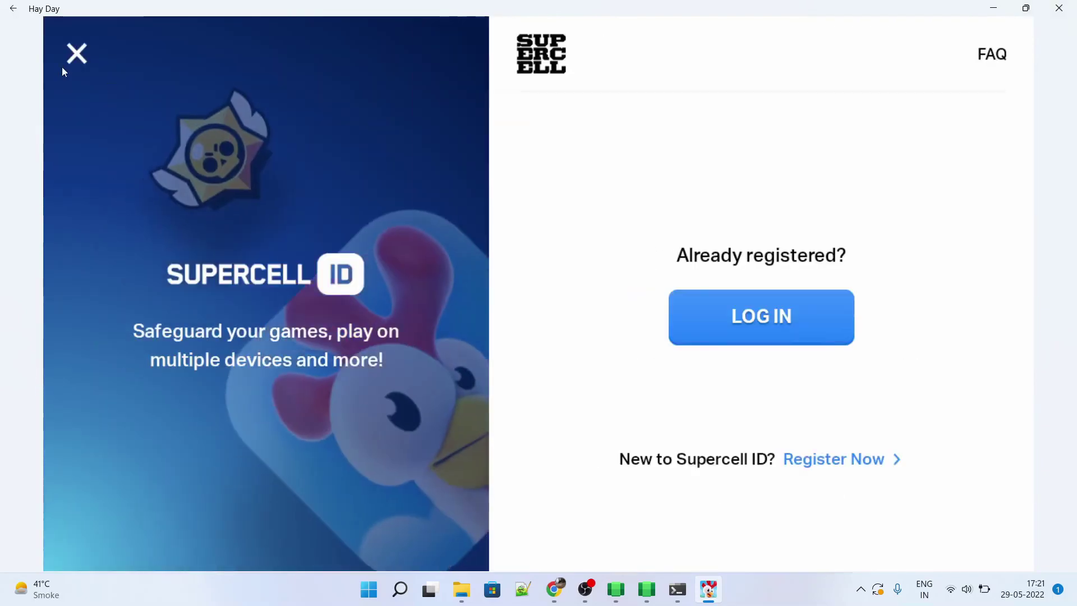
pyautogui.click(76, 54)
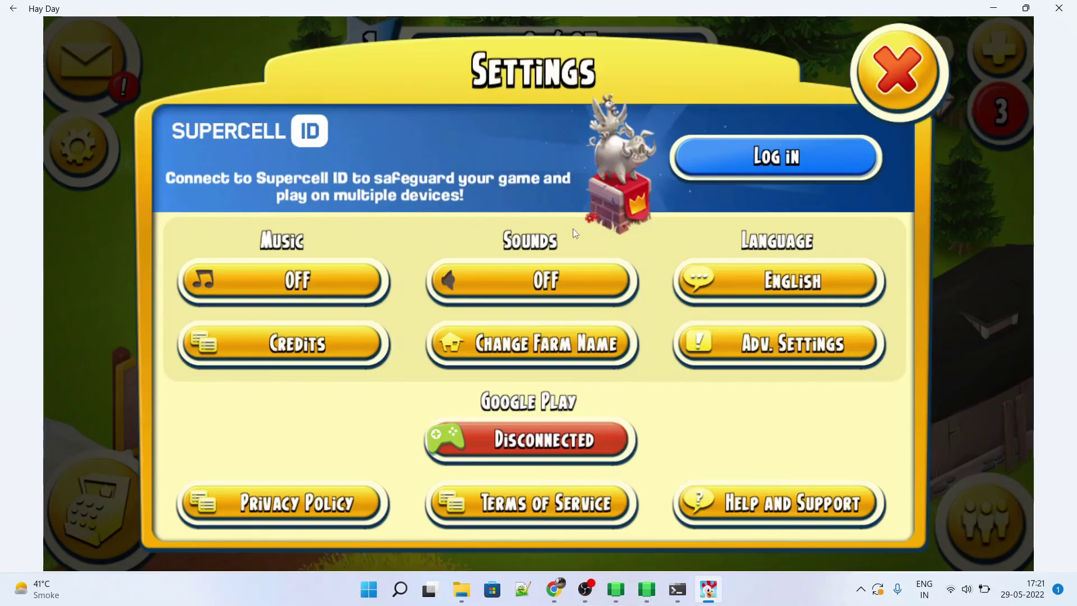
pyautogui.click(870, 77)
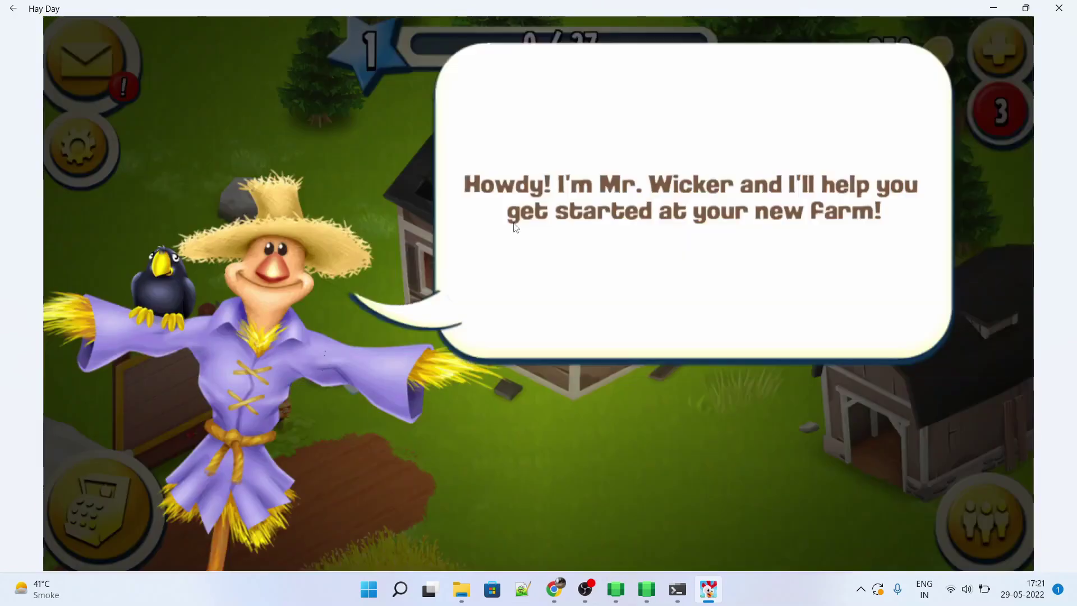
# Step: Dismiss the scarecrow greeting and sweep the sickle across the tutorial wheat field to harvest it
pyautogui.click(506, 379)
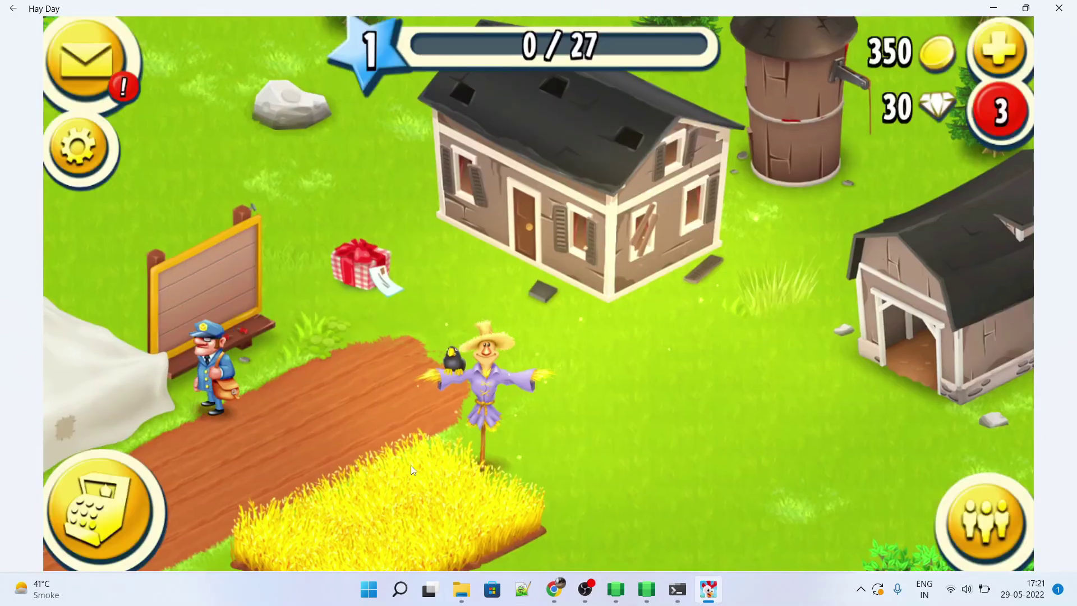
pyautogui.click(411, 466)
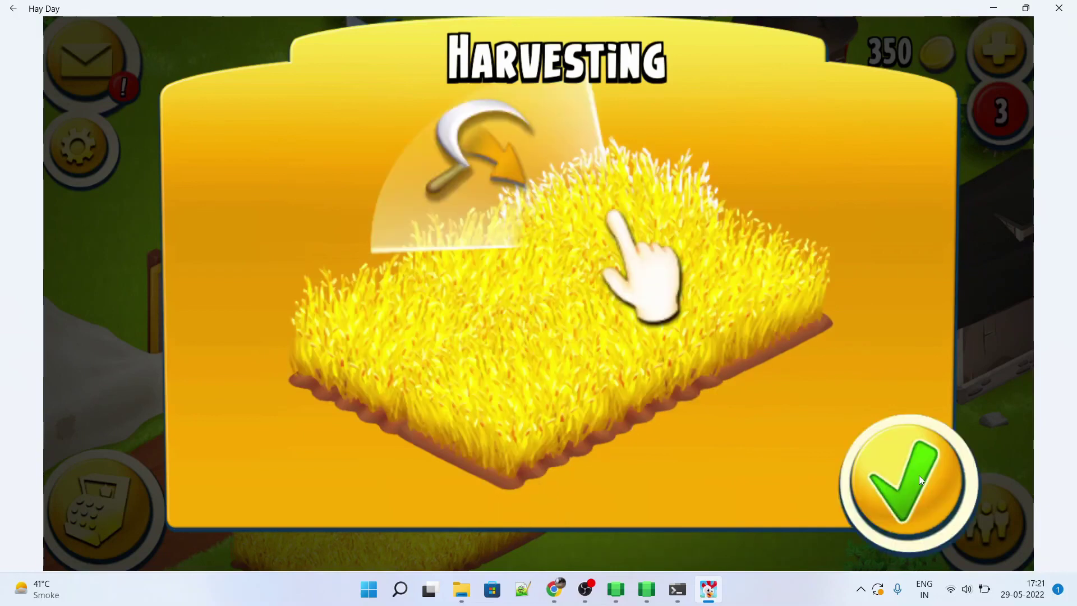
pyautogui.click(918, 475)
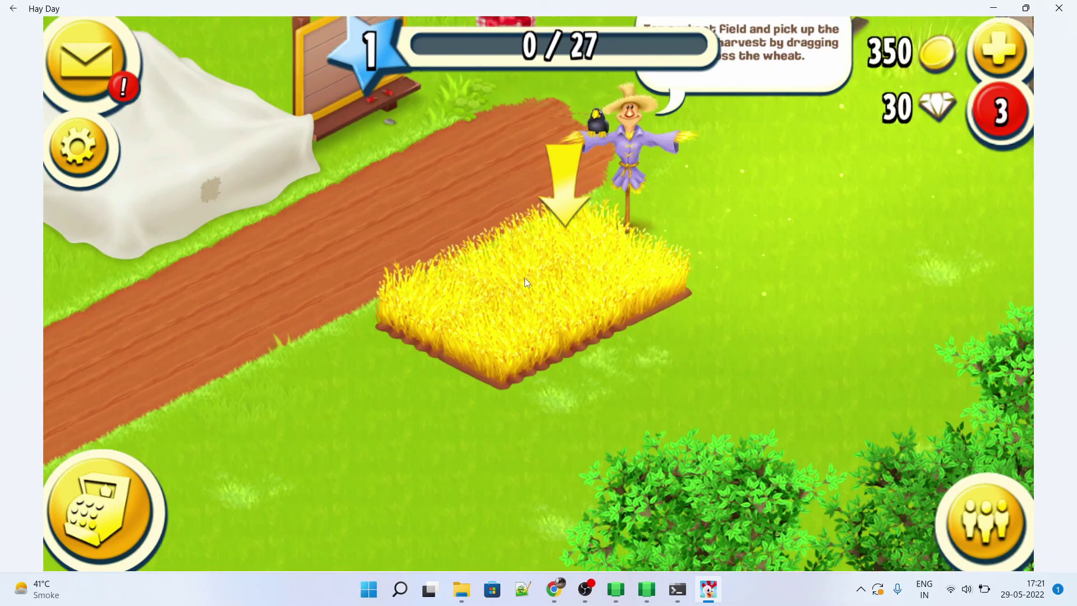
pyautogui.moveTo(527, 282)
pyautogui.mouseDown()
pyautogui.moveTo(430, 320)
pyautogui.moveTo(698, 258)
pyautogui.mouseUp()
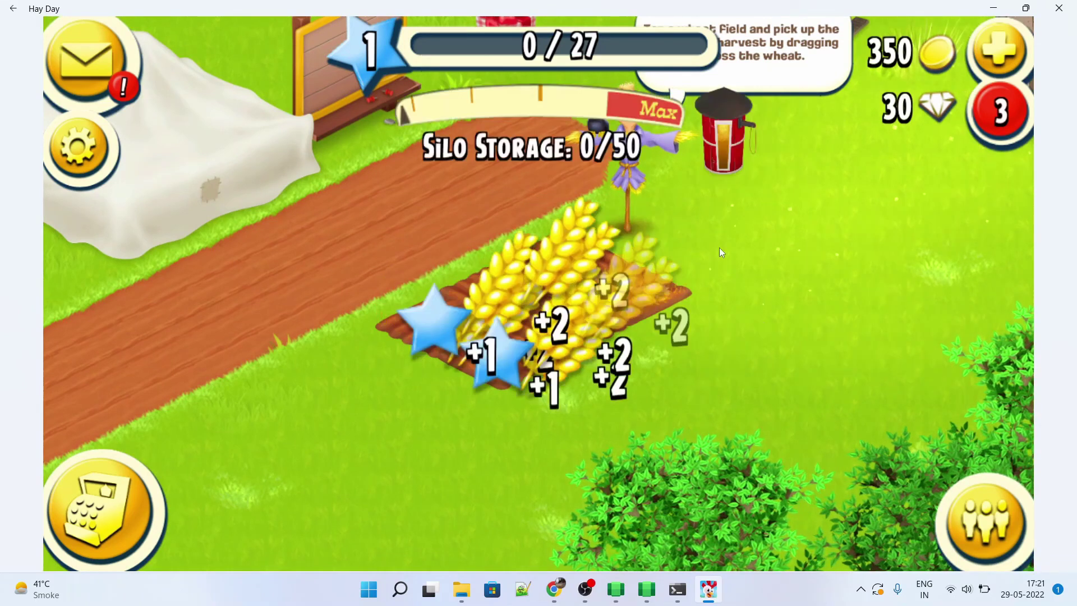